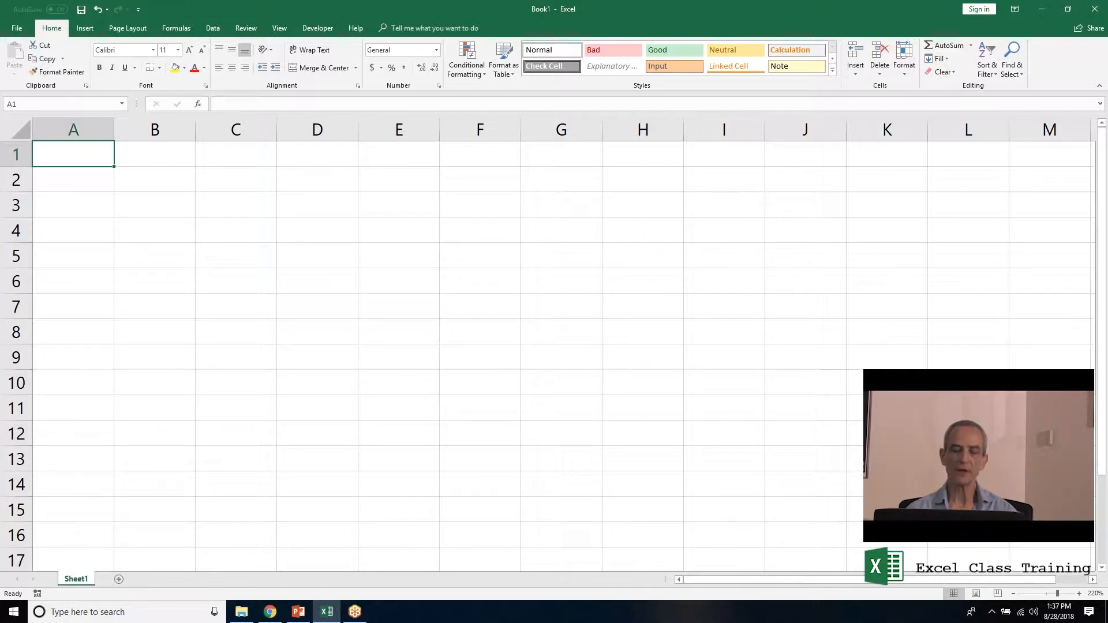
Enter the headings First, Last, Title, Phone and Email in cells A1 through E1.
text(First)
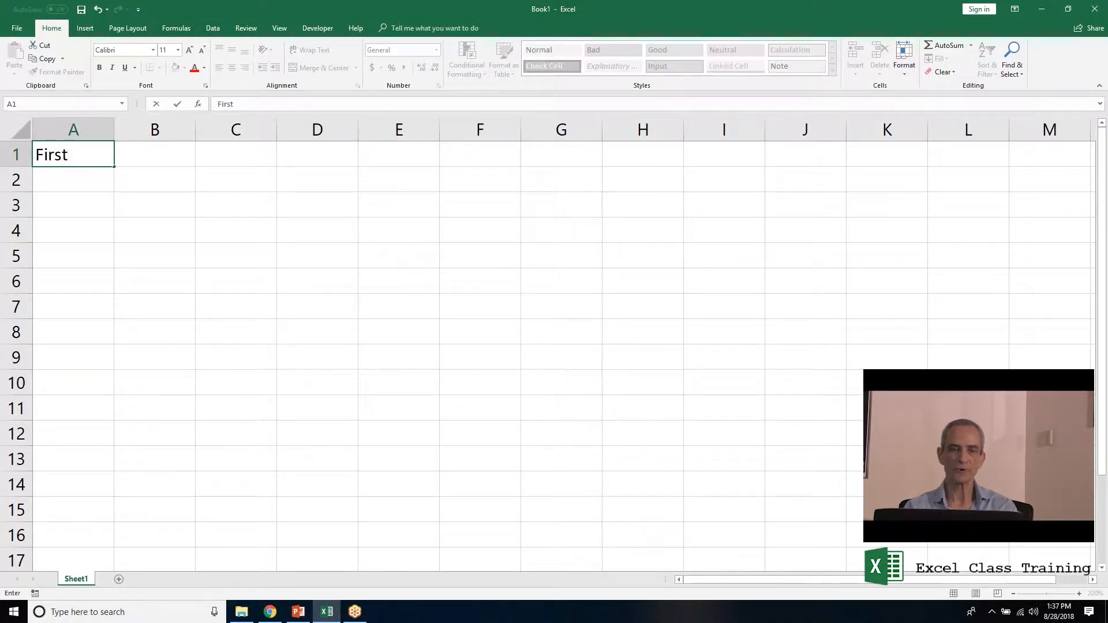
key(Tab)
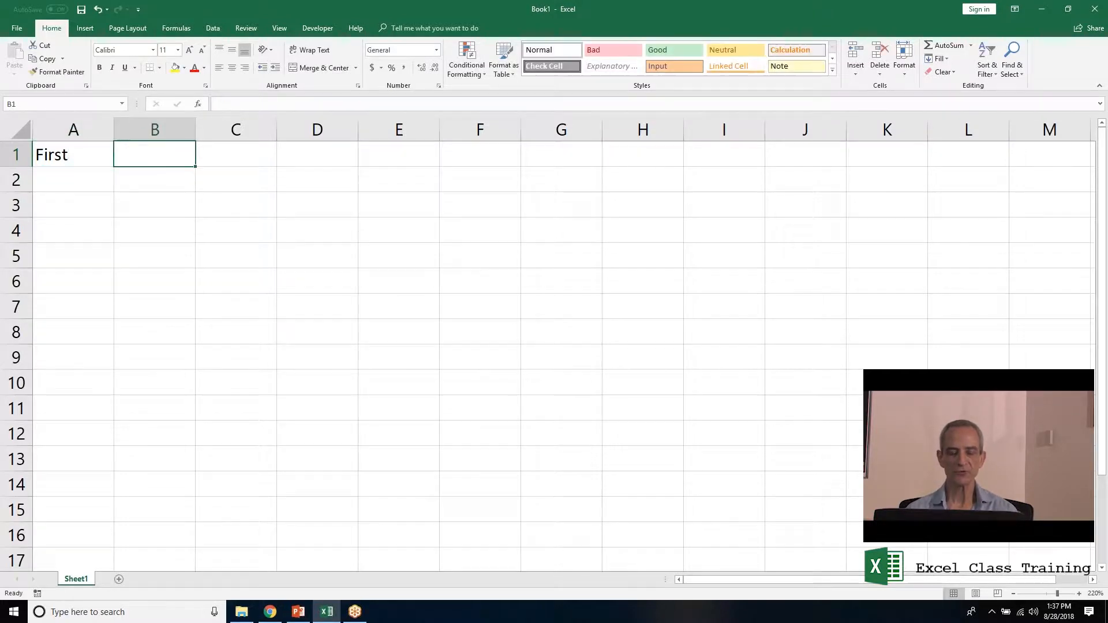
text(Last)
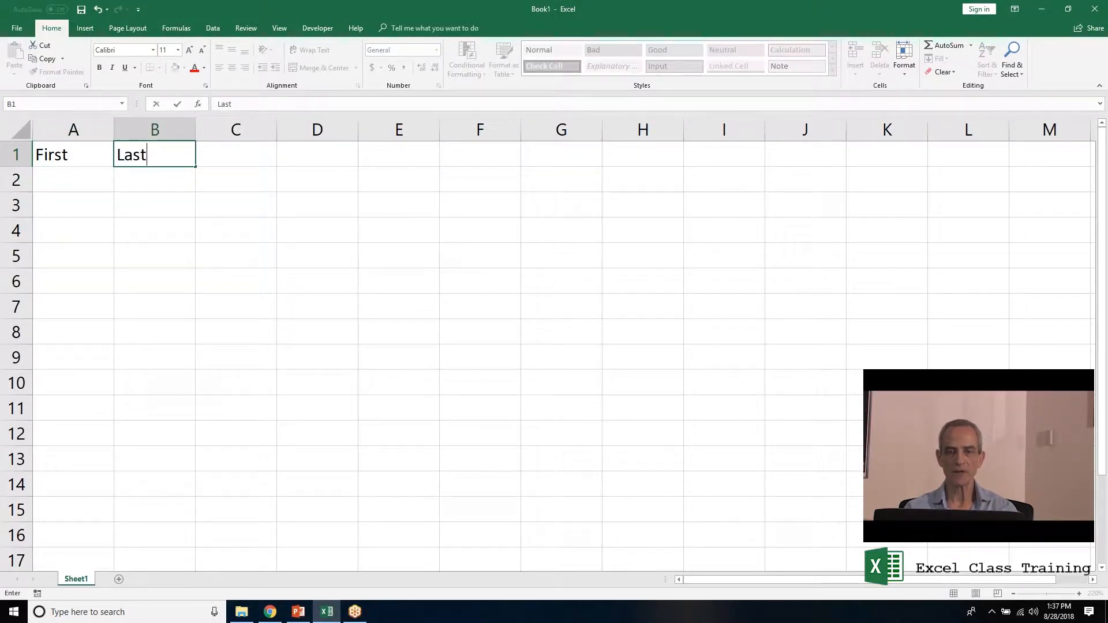
key(Tab)
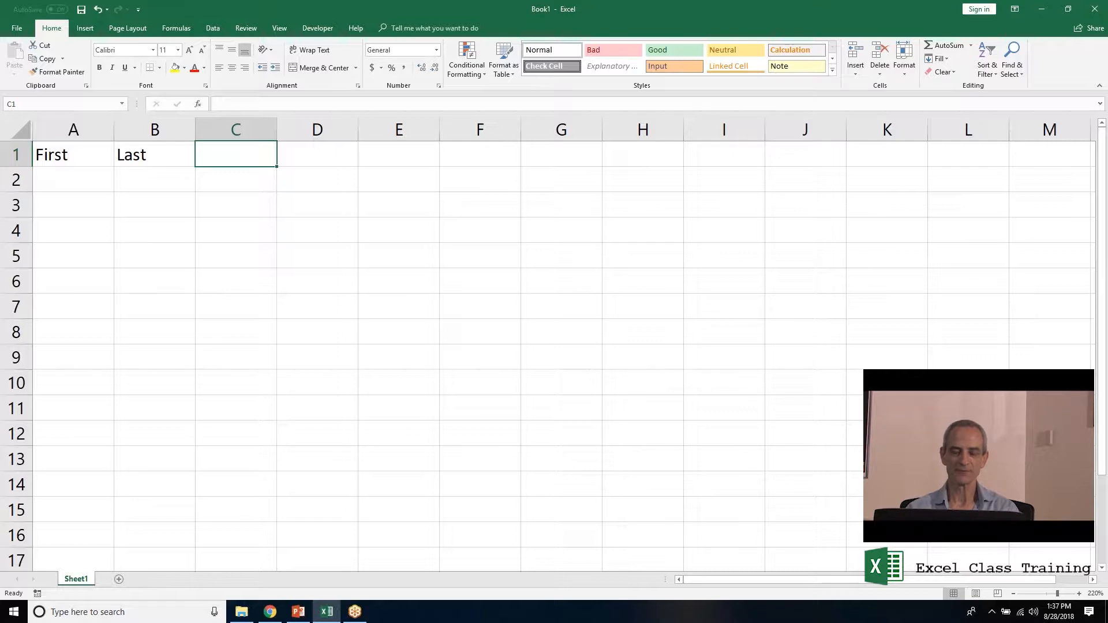
text(Title)
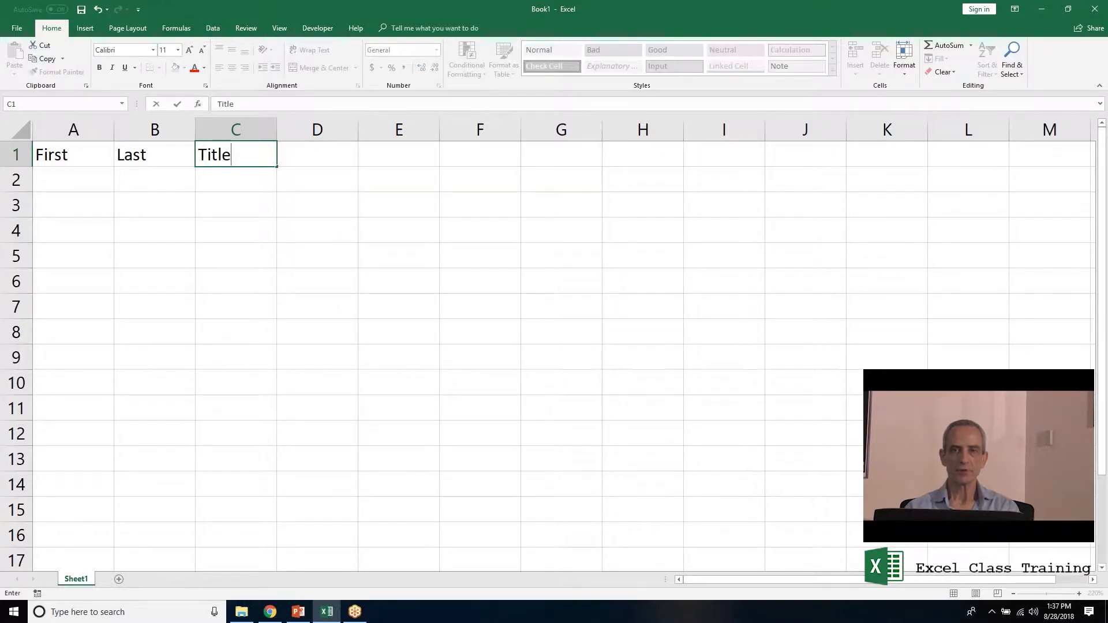
key(Tab)
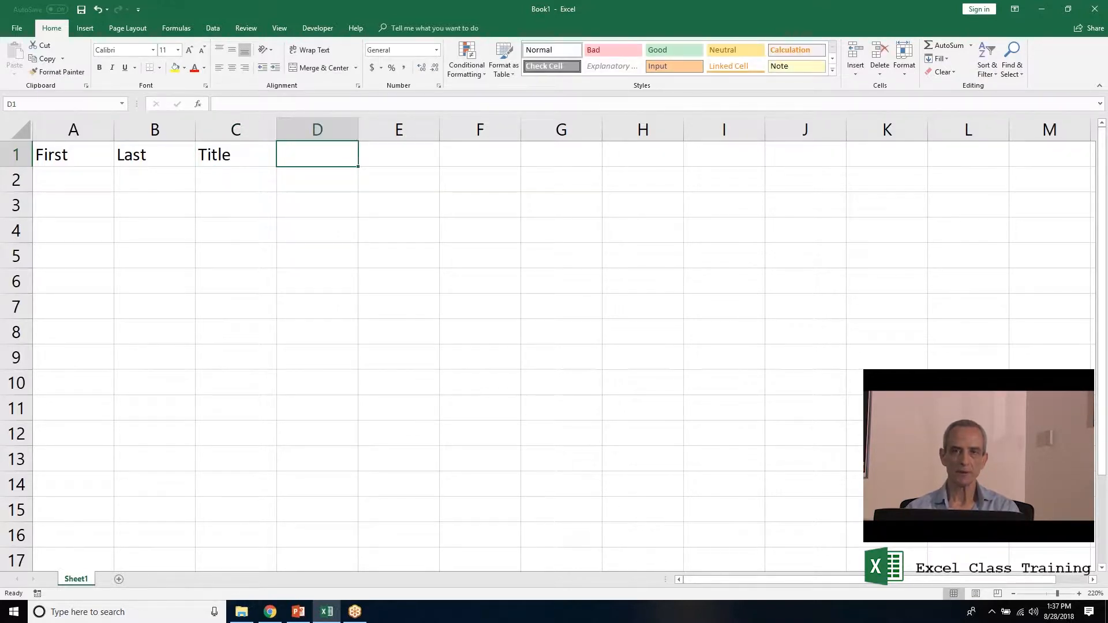
text(Phone)
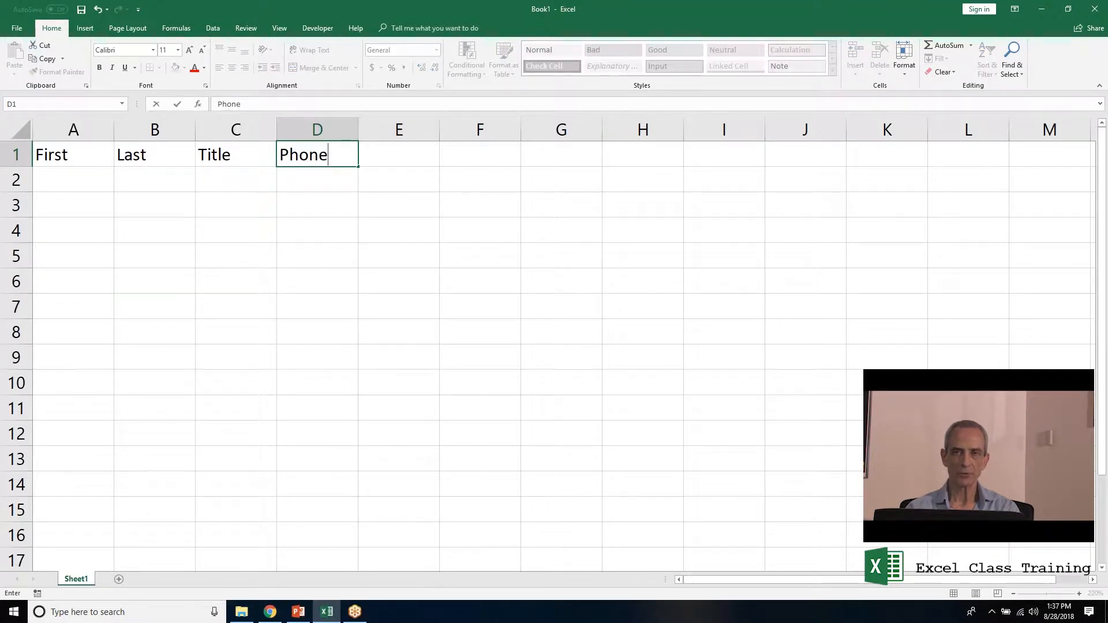
key(Tab)
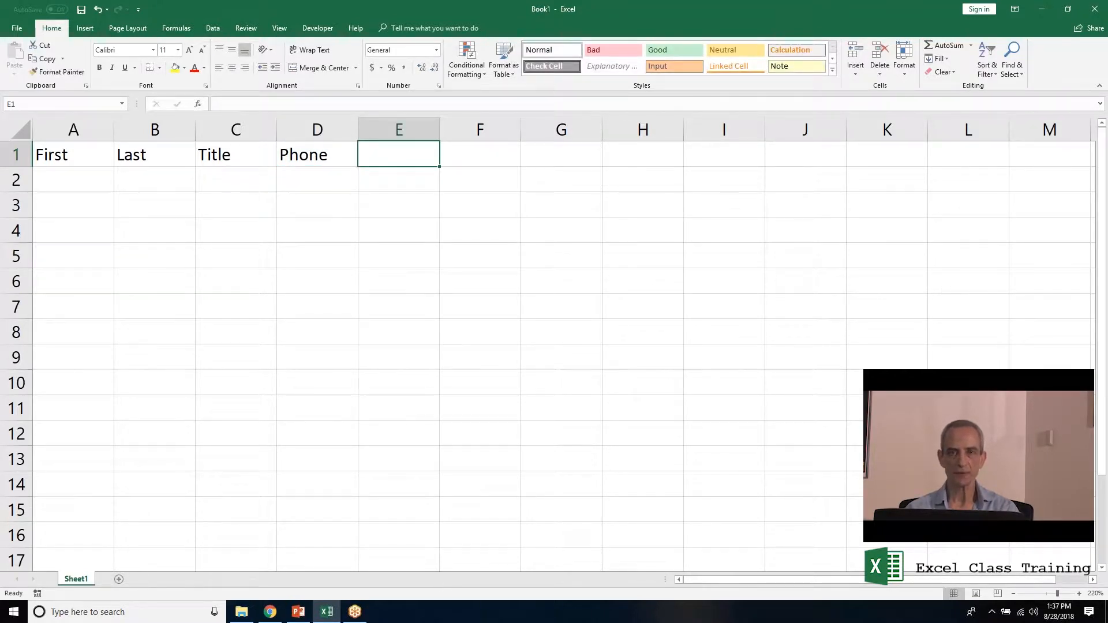
text(Email)
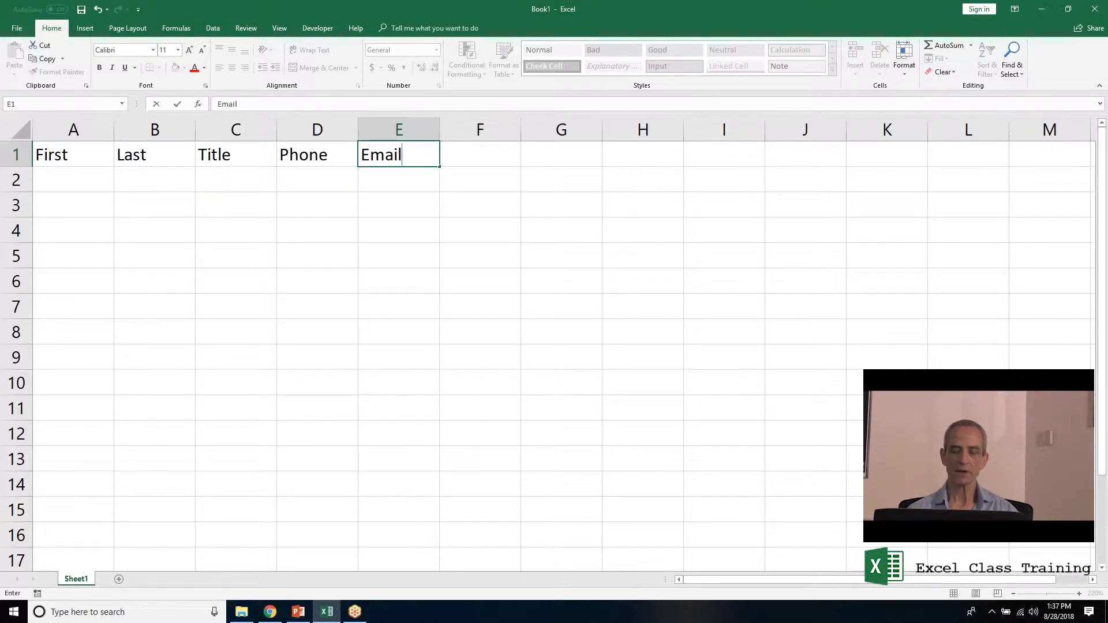
key(Return)
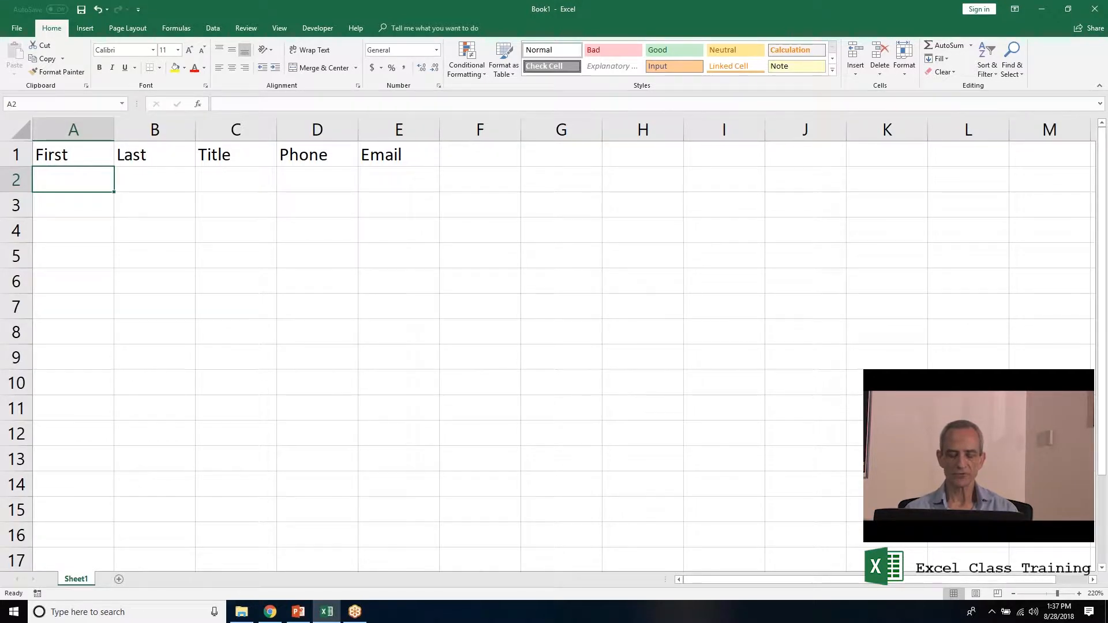
Fill A2:E2 with the instructor's first name, last name, the title Instructor, a phone number and an e-mail address.
key(Tab)
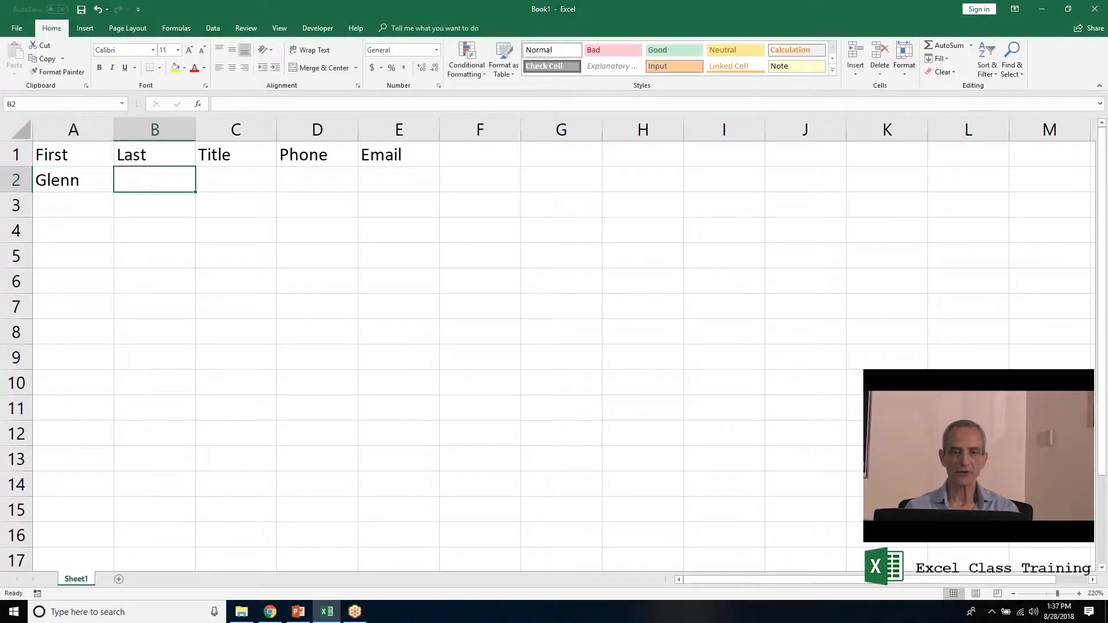
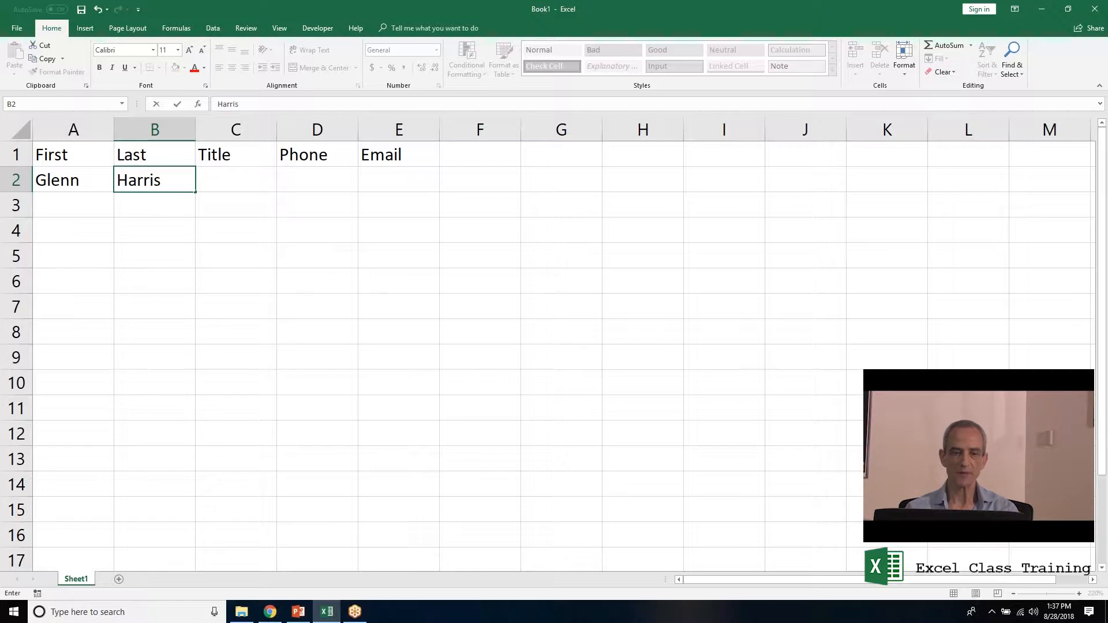
key(Tab)
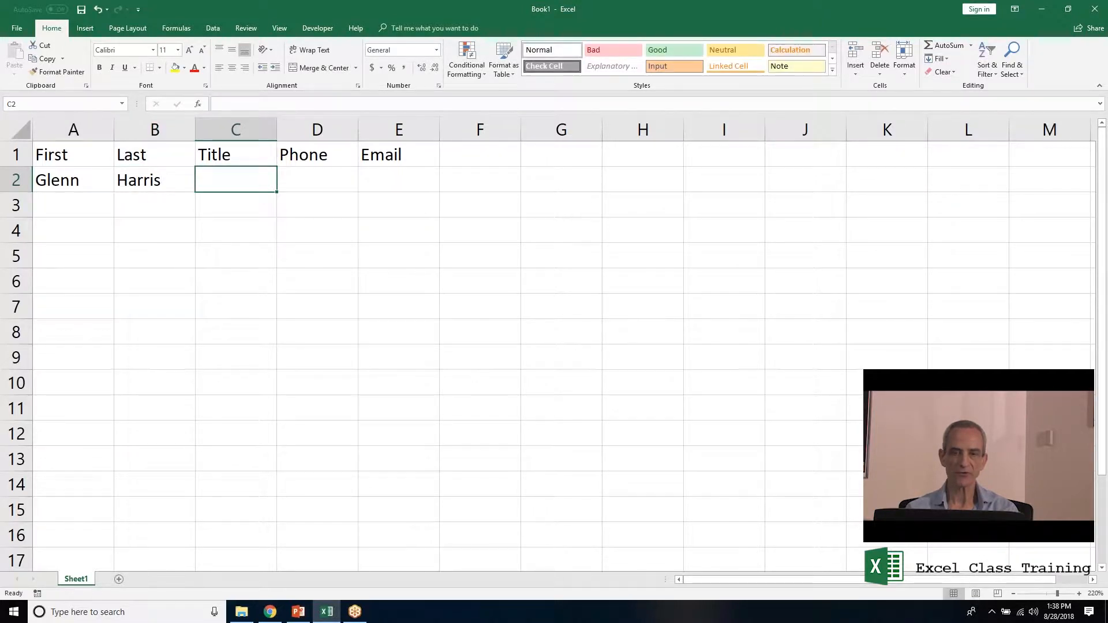
text(Instructor)
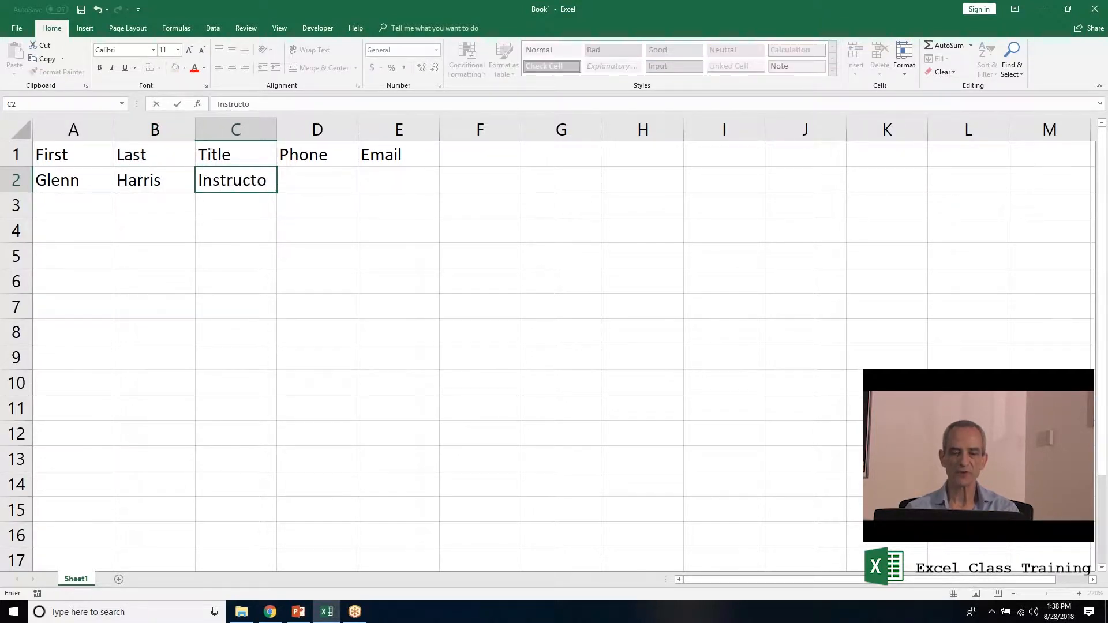
key(Tab)
text(212-55-)
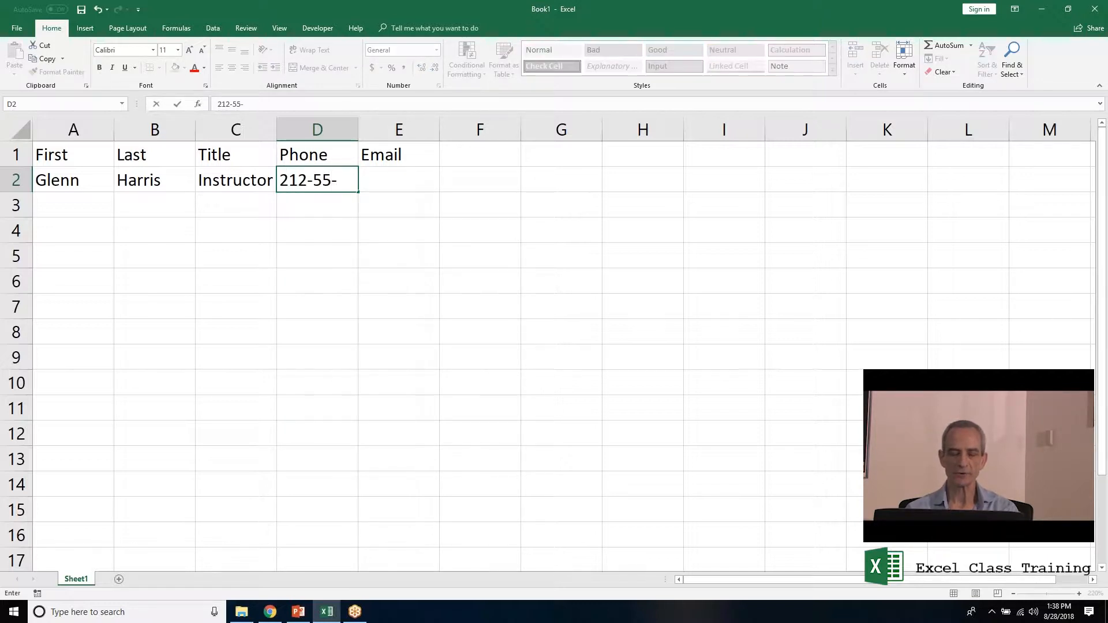
key(BackSpace)
text(5-1212)
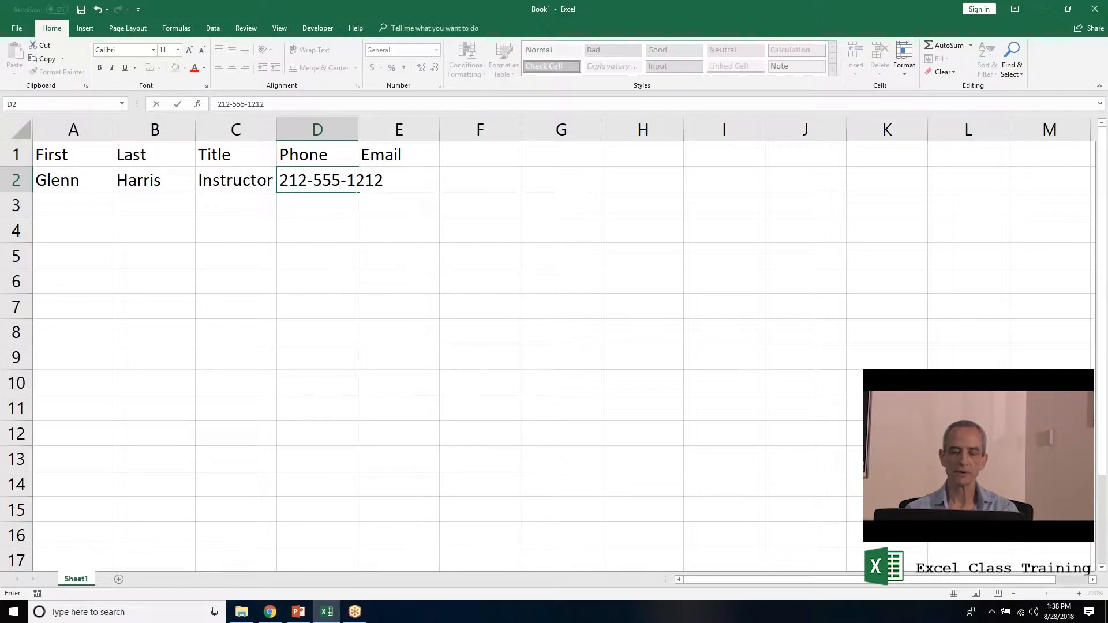
key(Tab)
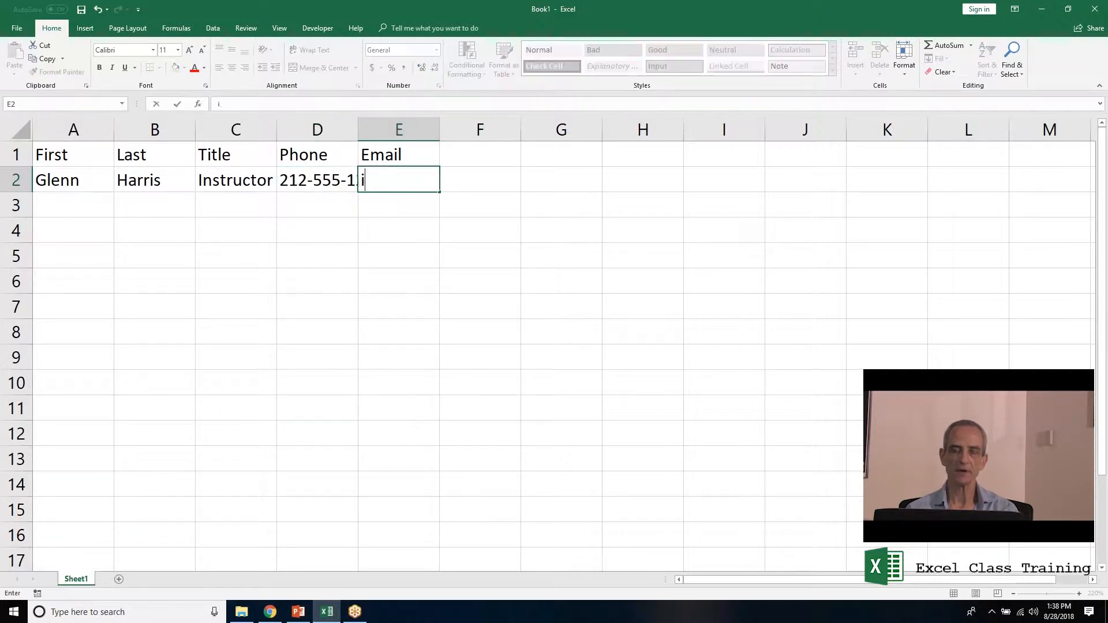
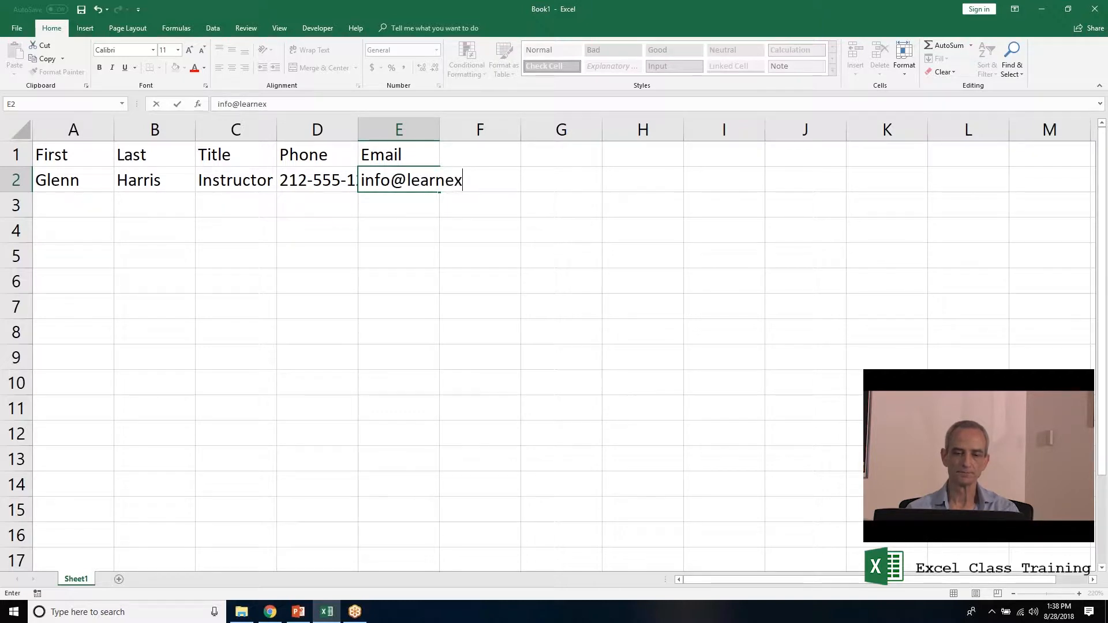
key(Return)
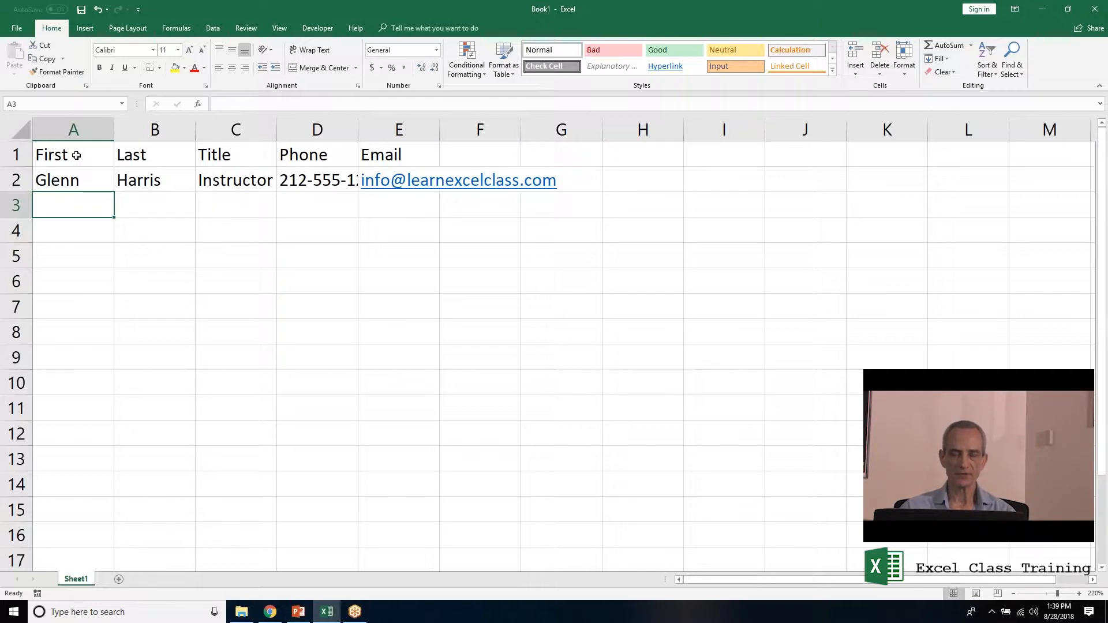
Edit cell A1 so the heading reads 'First Name'.
double_click(76, 155)
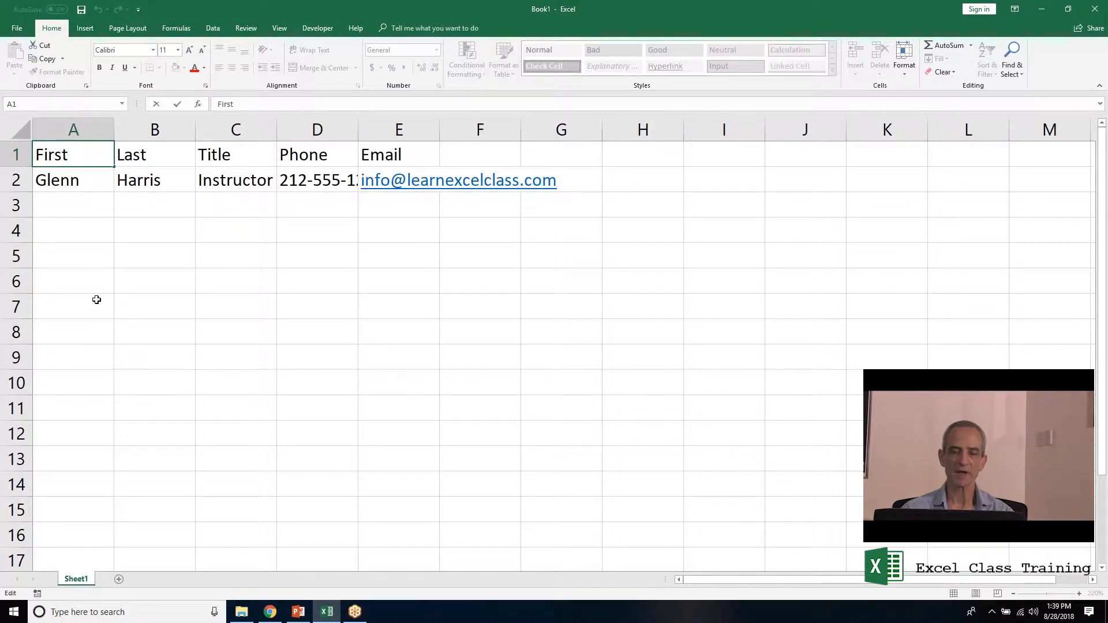
text(Na)
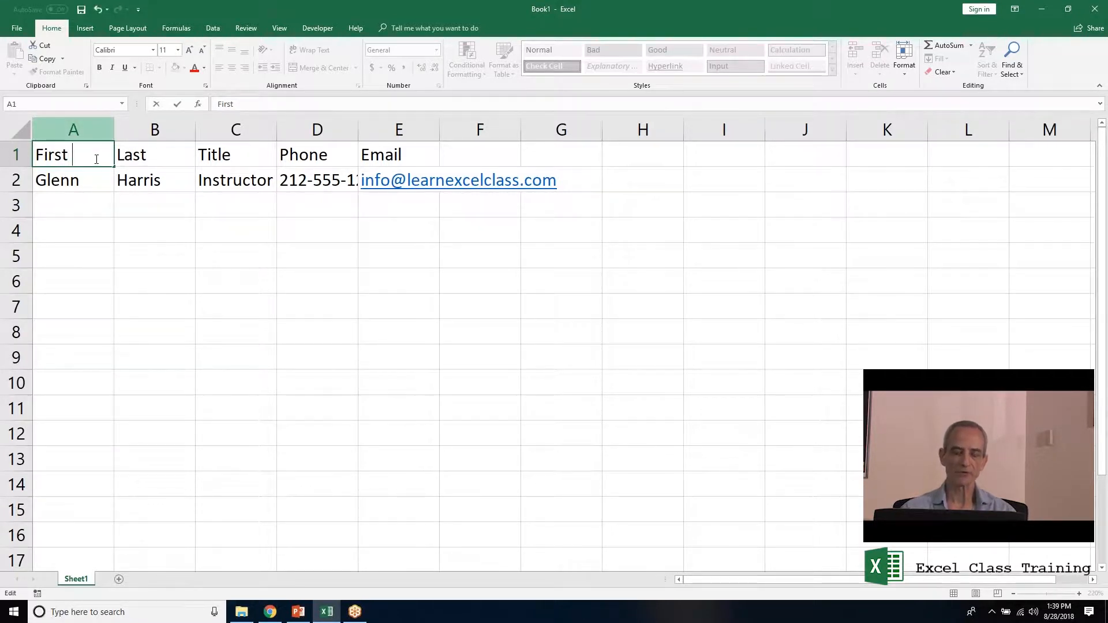
text(me)
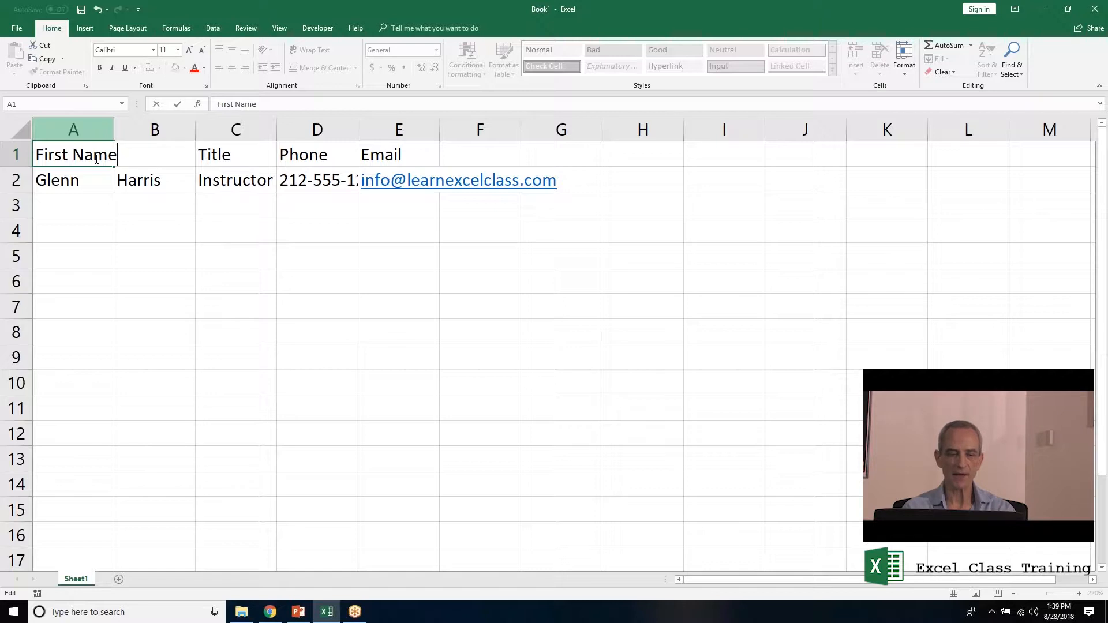
key(Return)
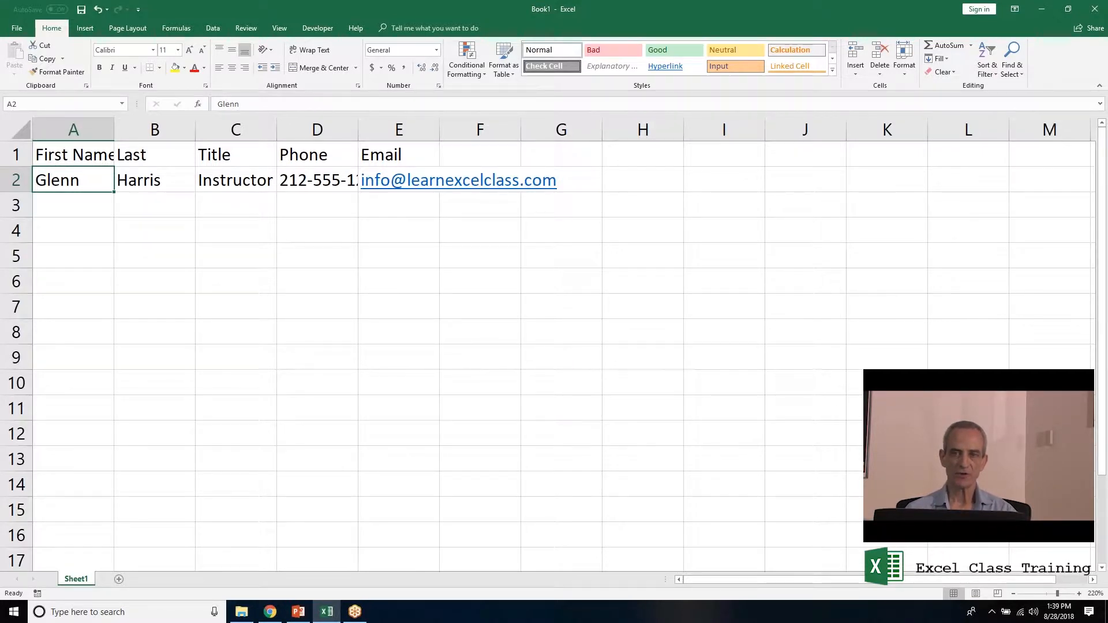
key(Right)
key(Right)
key(Right)
key(Right)
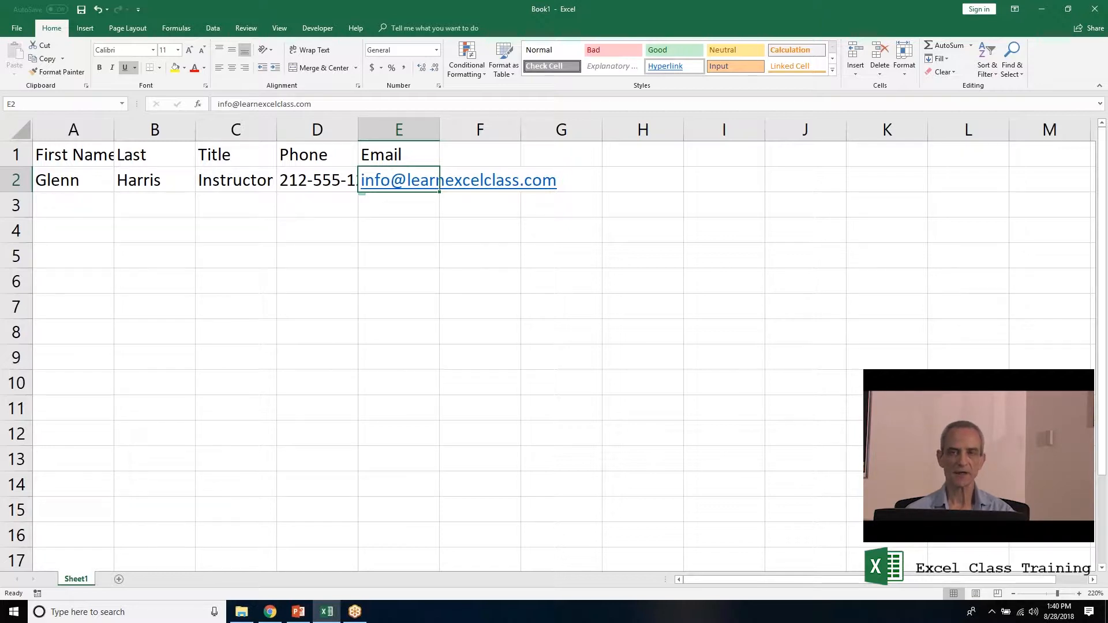
double_click(287, 106)
click(404, 103)
drag(310, 104, 210, 99)
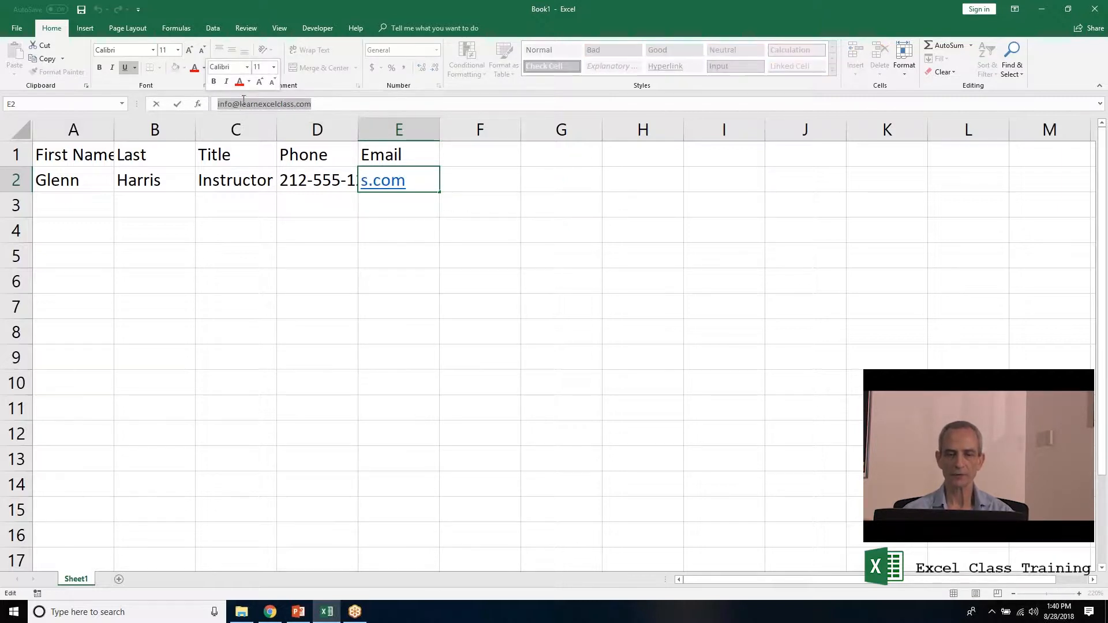
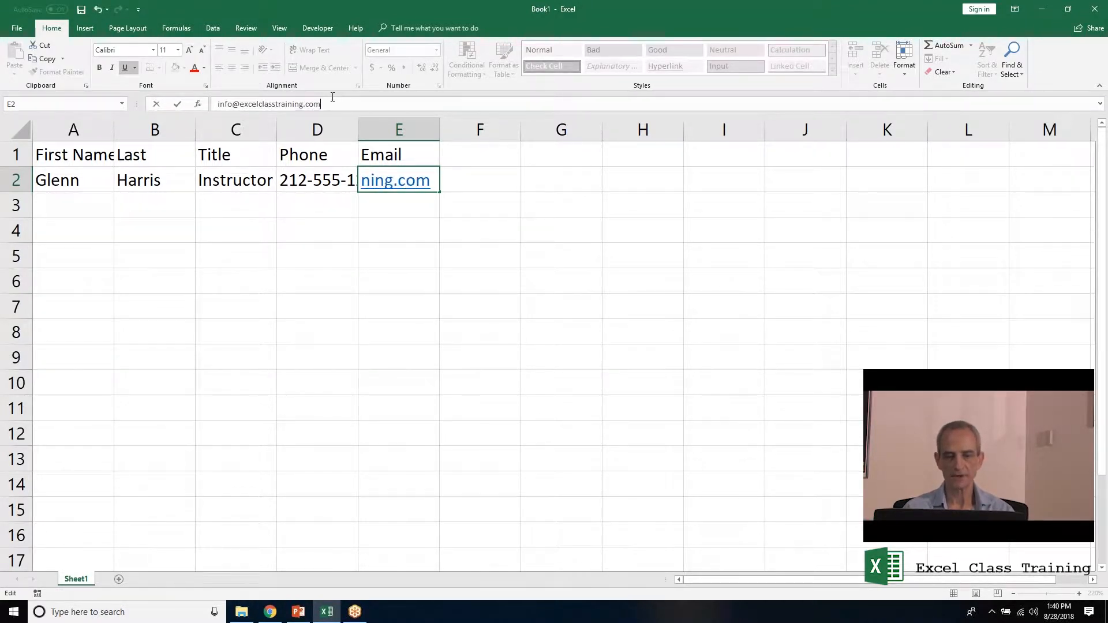
key(Return)
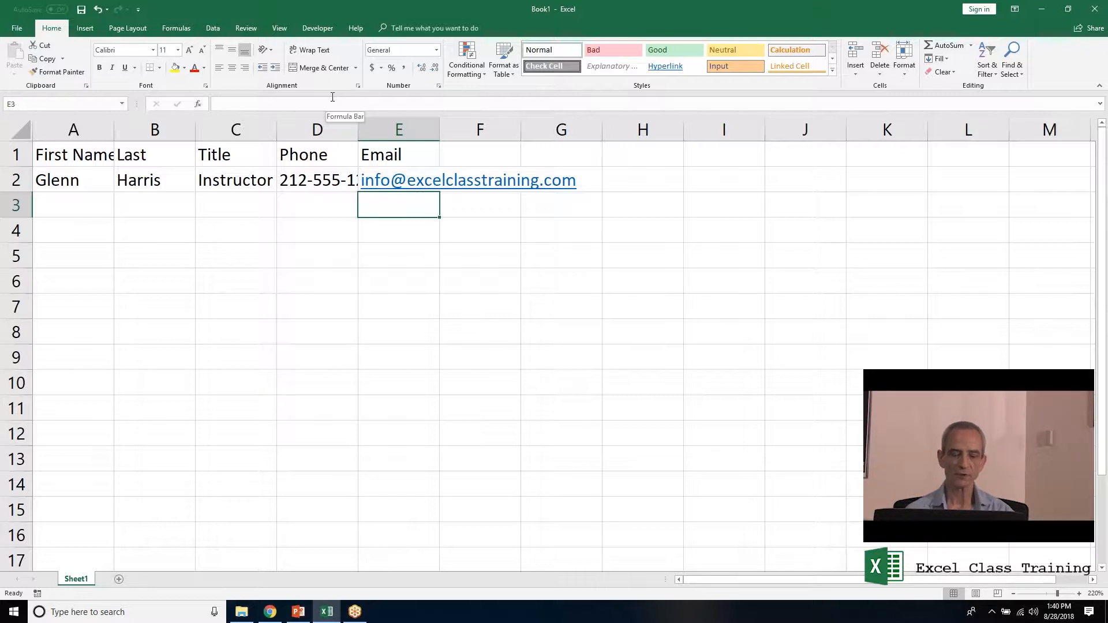
key(F2)
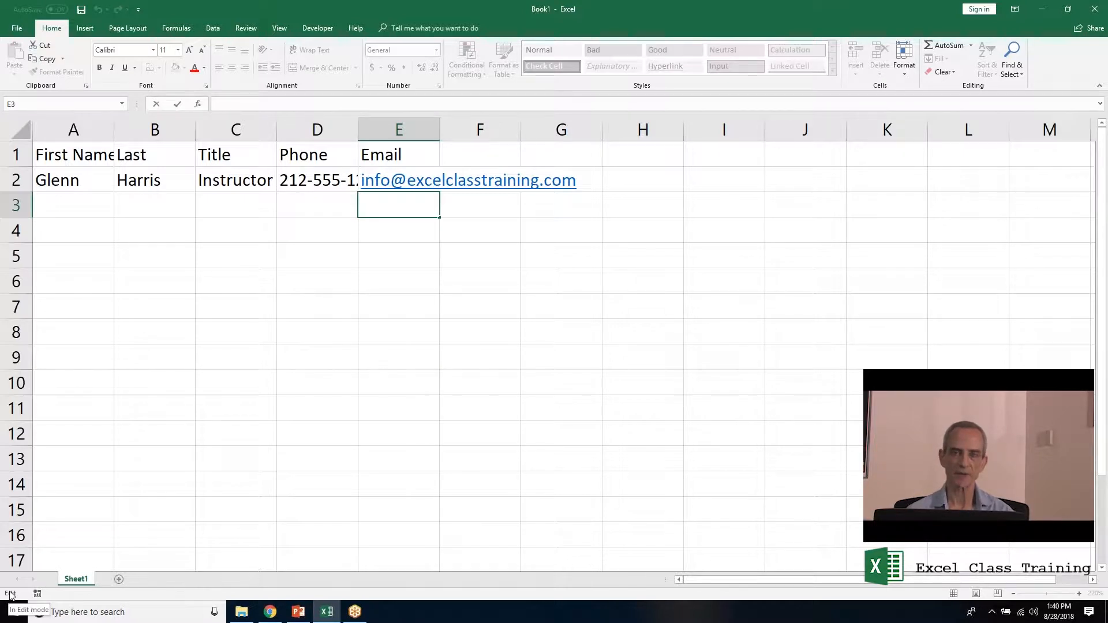
key(Return)
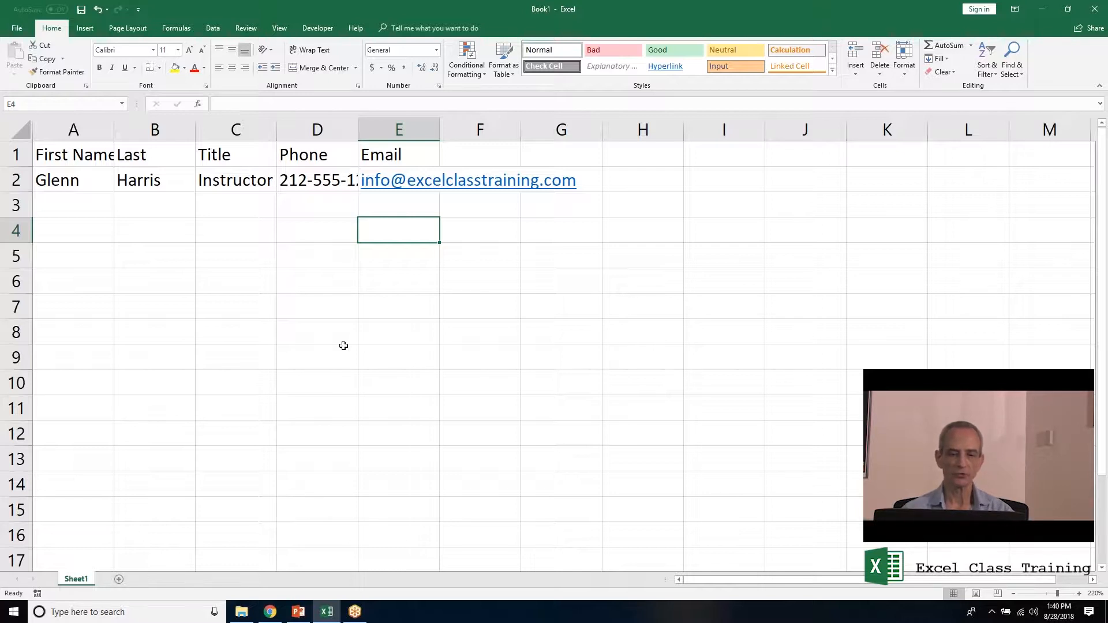
Insert today's date, 8/28/2018, into cell B4 with Ctrl+;.
click(155, 225)
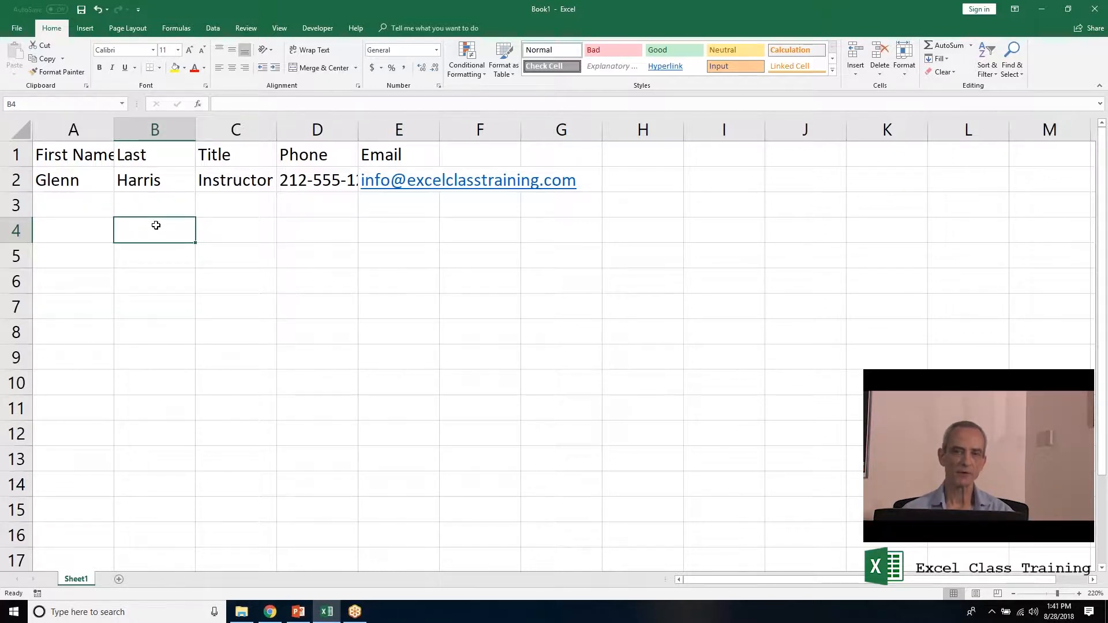
text(ctrl;)
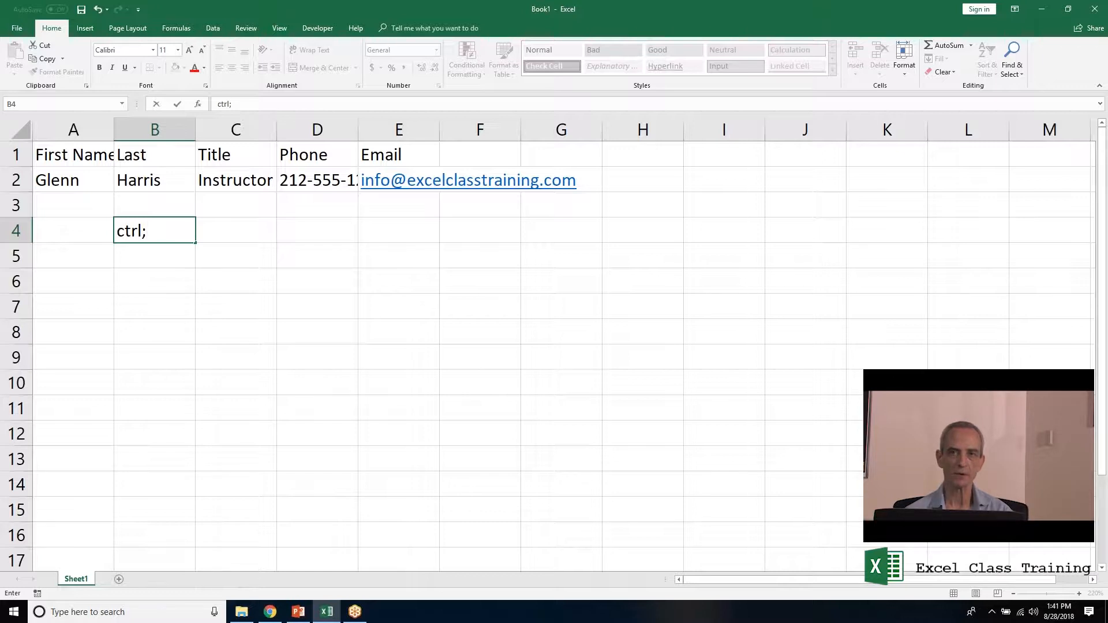
key(Escape)
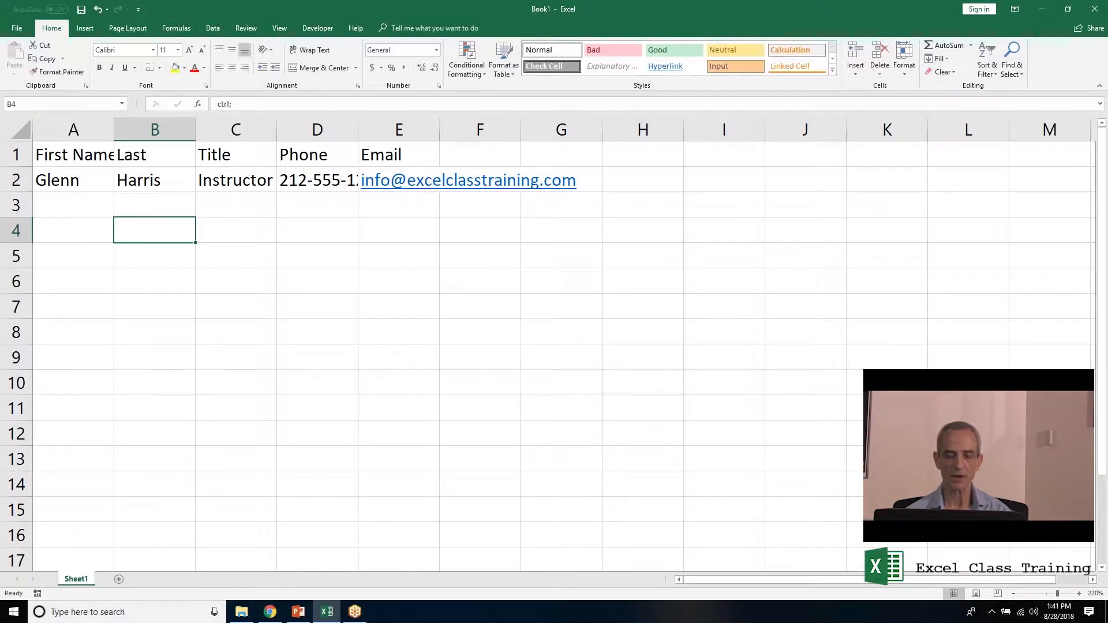
key(ctrl+semicolon)
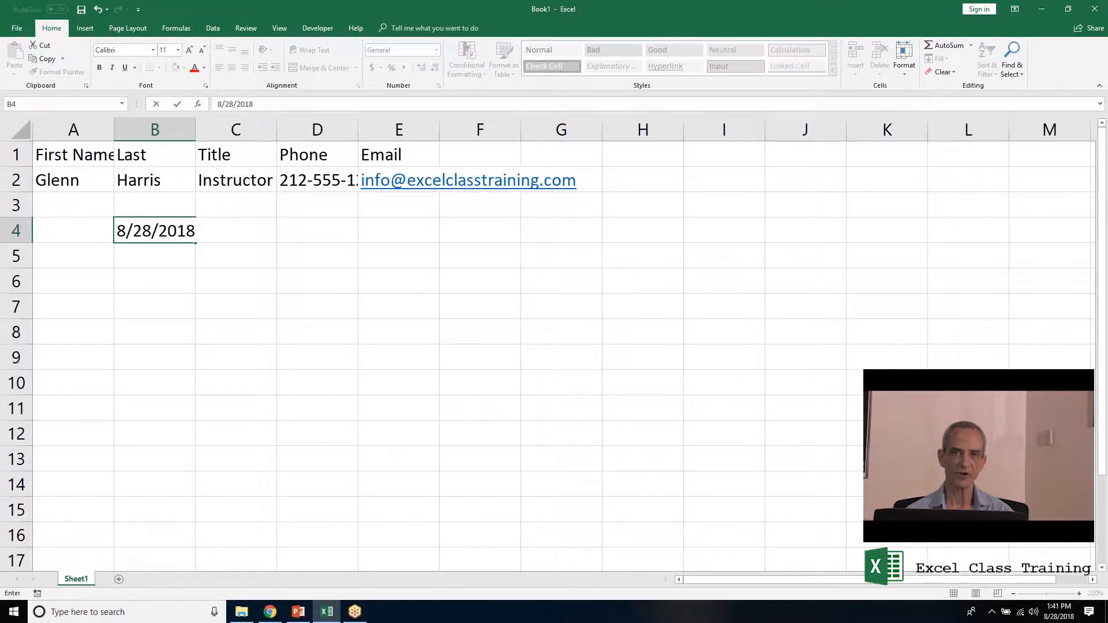
key(Return)
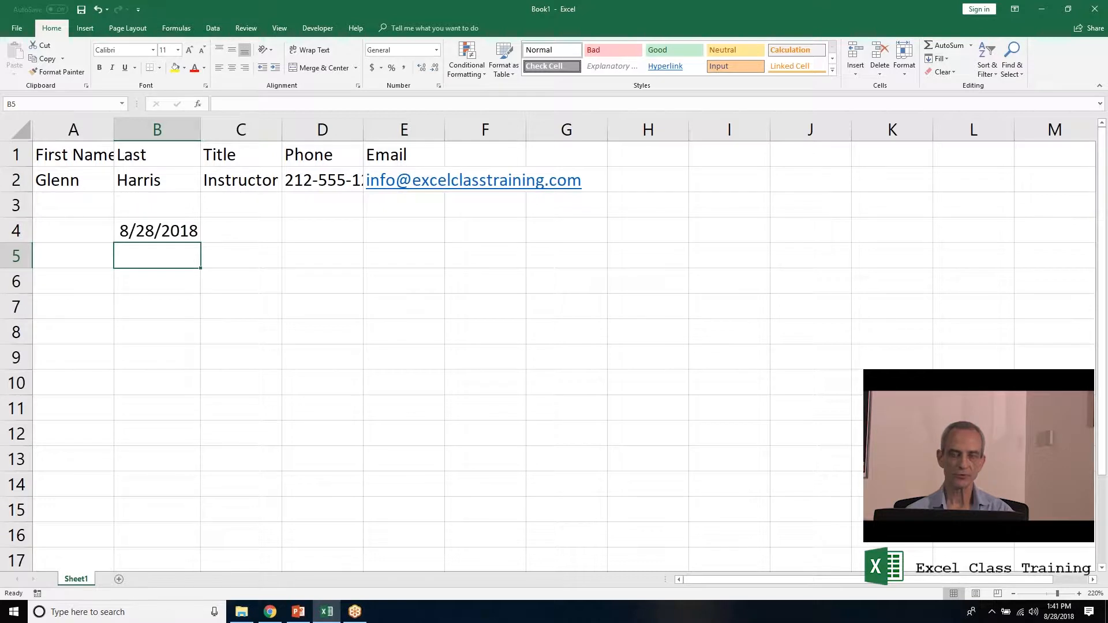
Insert the current time, 1:41 PM, into cell B5.
text(ctrl:)
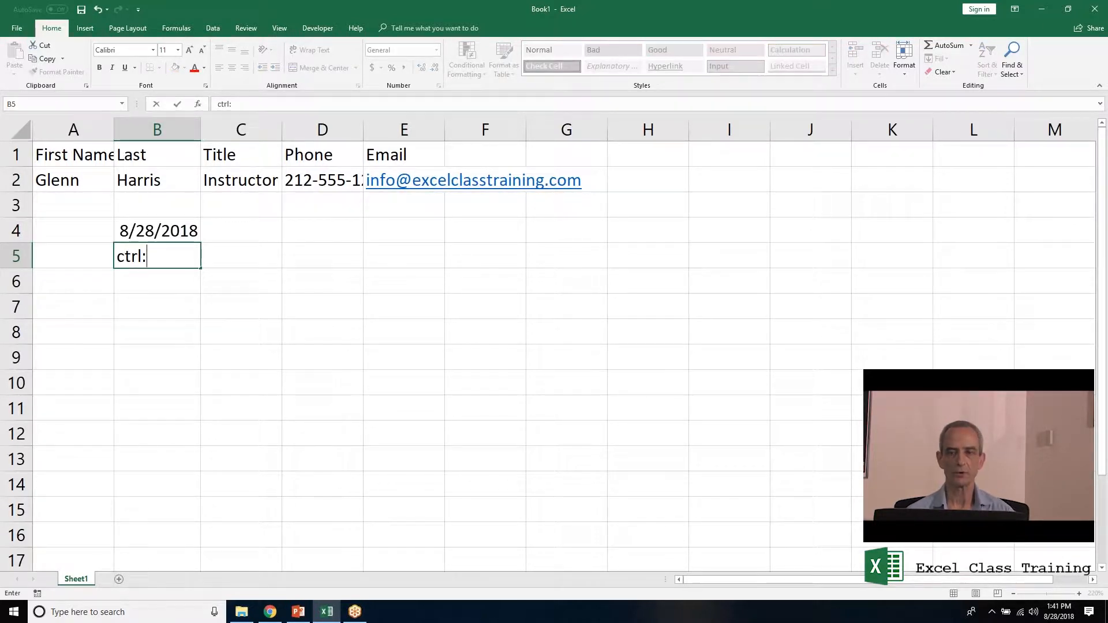
key(Escape)
key(ctrl+semicolon)
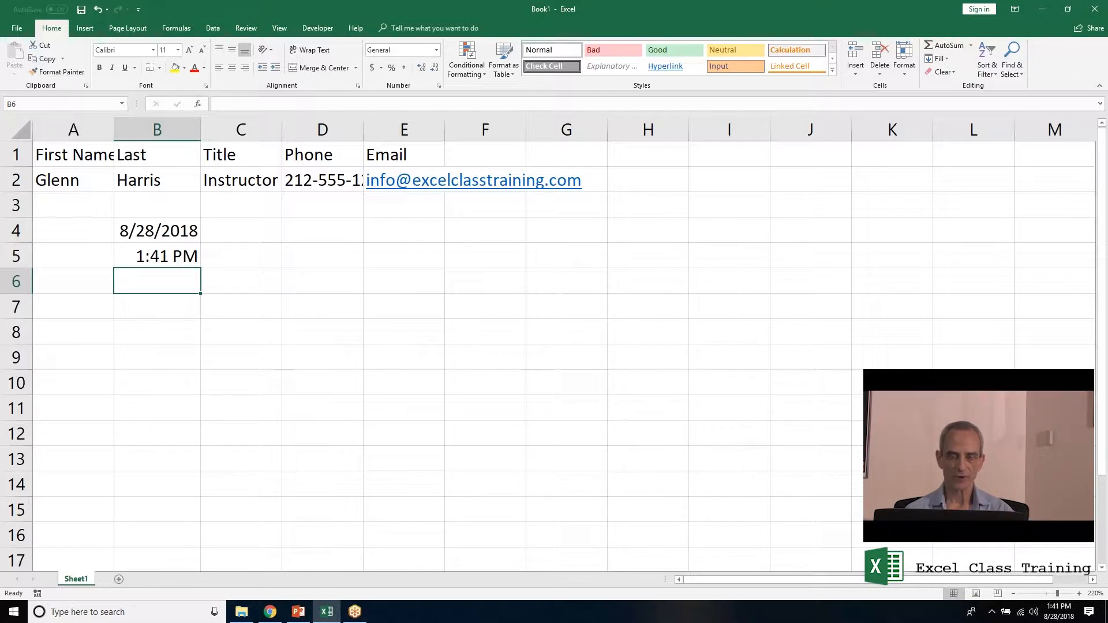
Cut the date from B4 and paste it into B7 using the right-click menu.
click(156, 232)
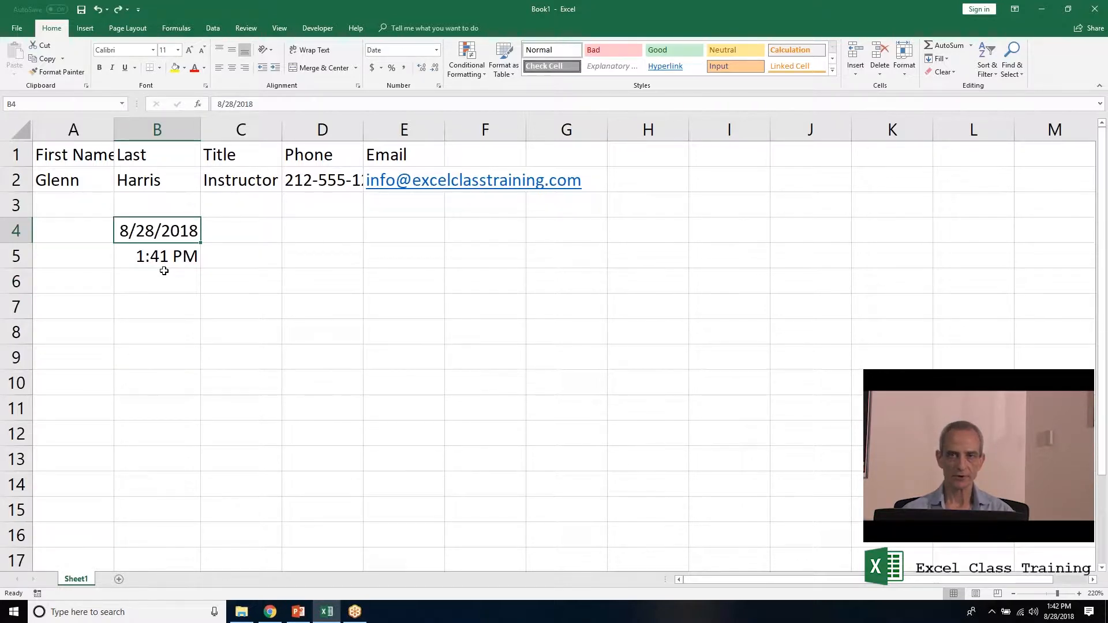
right_click(160, 231)
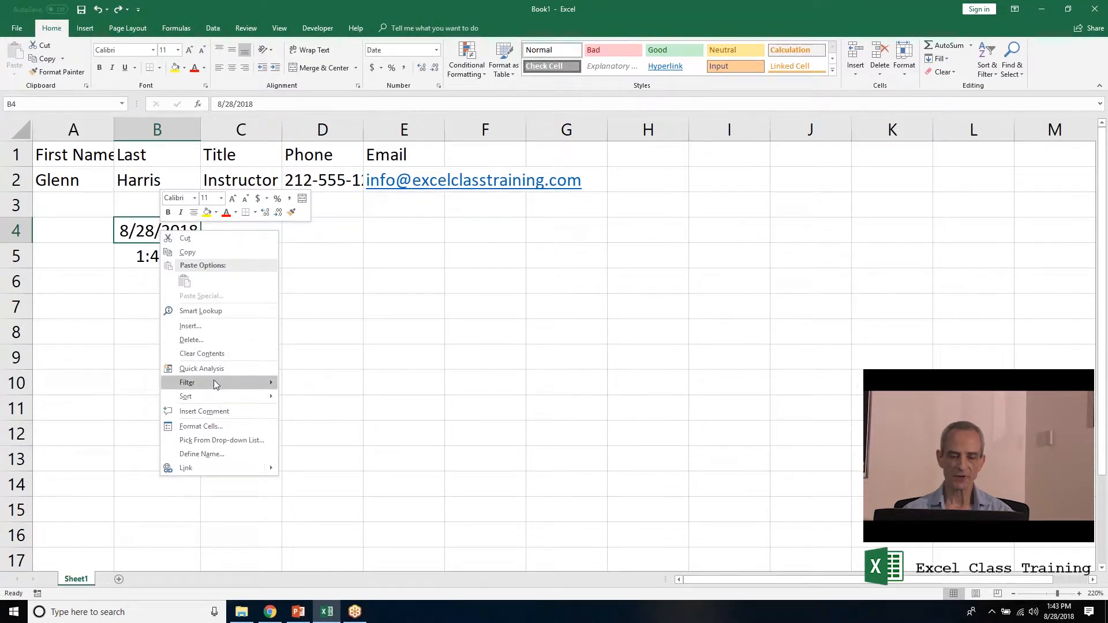
click(185, 238)
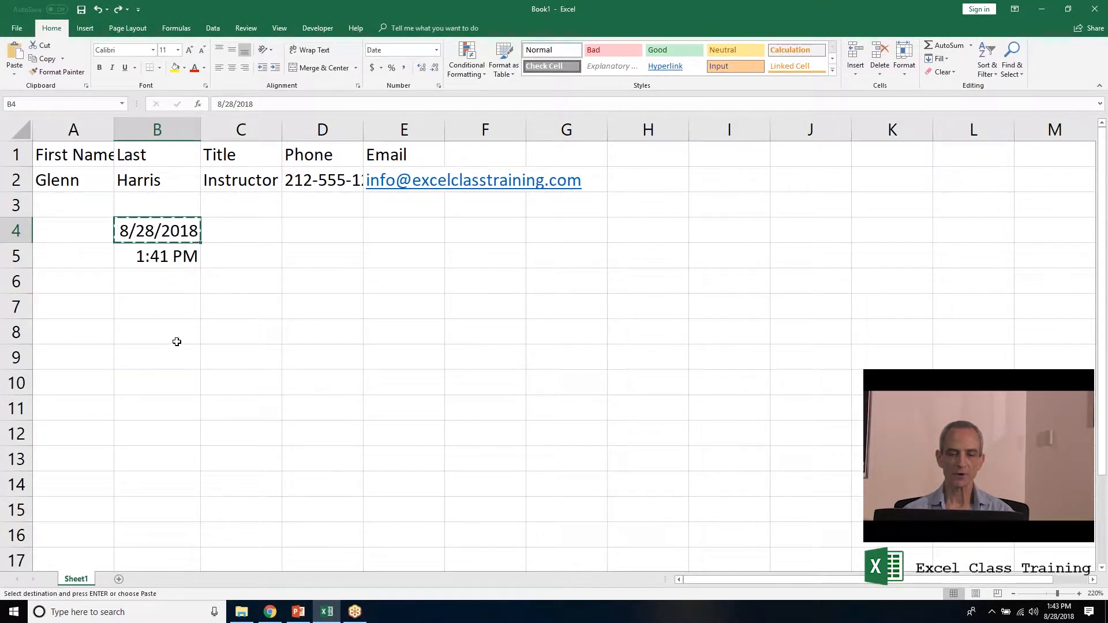
right_click(159, 310)
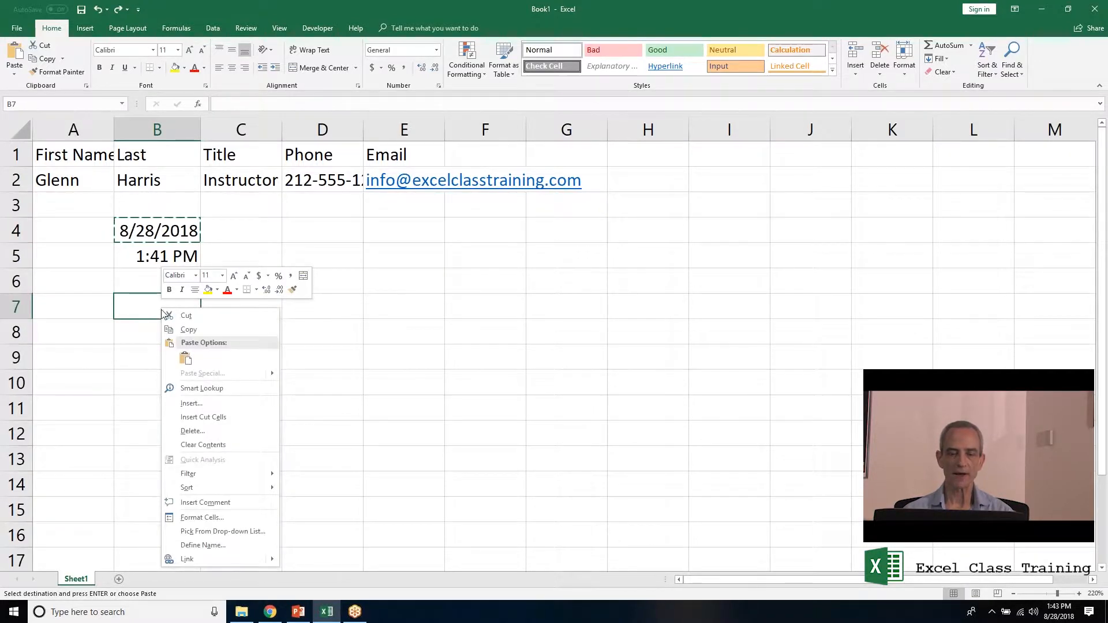
click(185, 359)
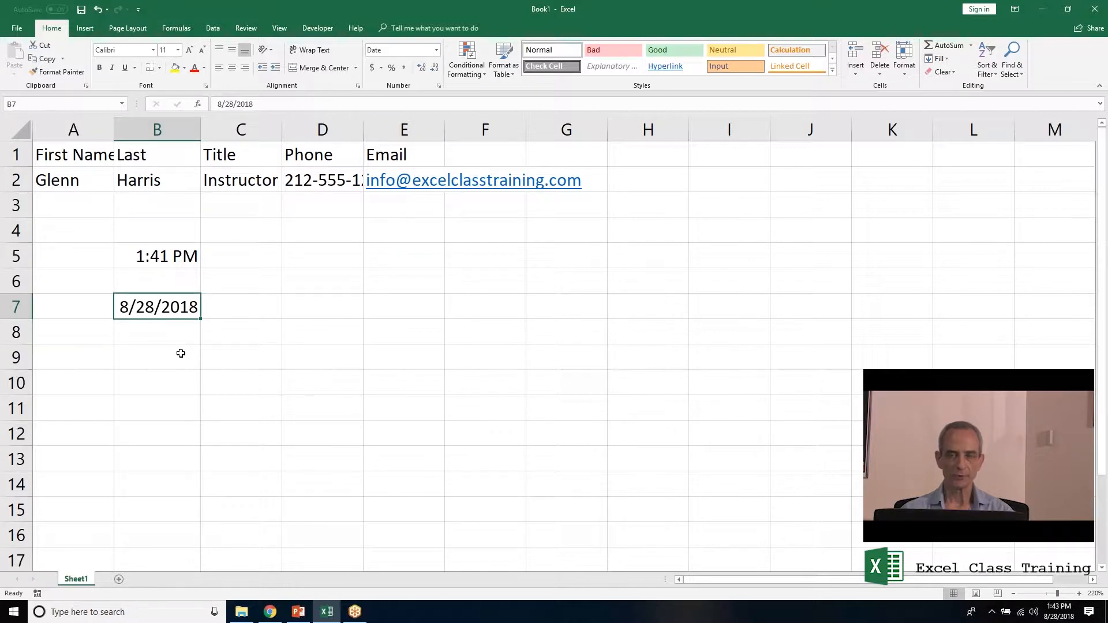
Move the date from B7 to B8 and back to B7 with keyboard shortcuts.
key(ctrl+c)
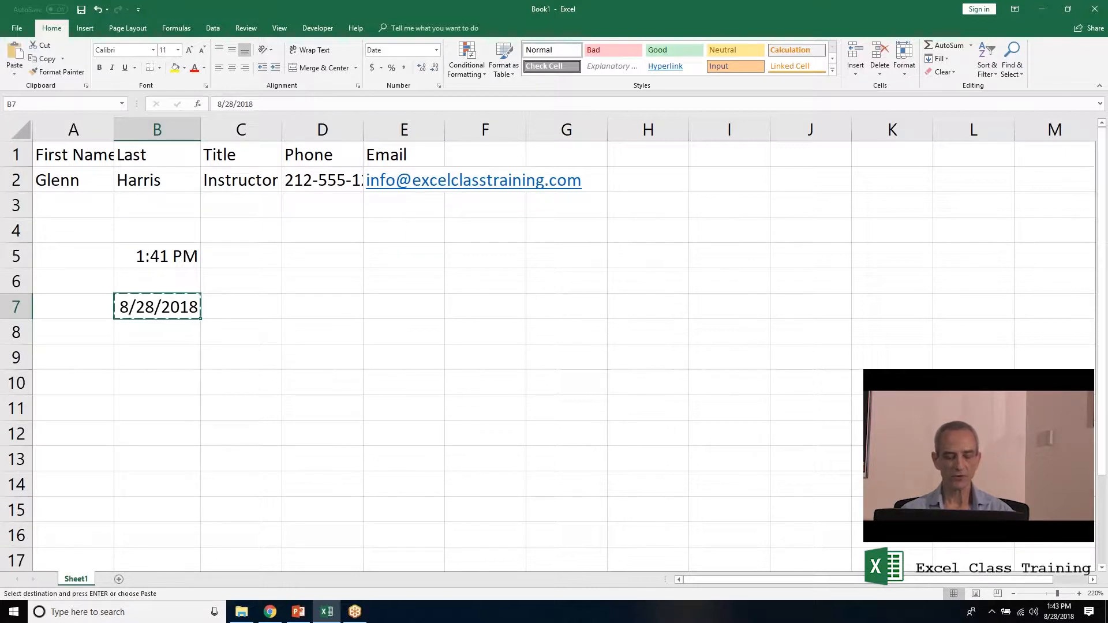
key(Down)
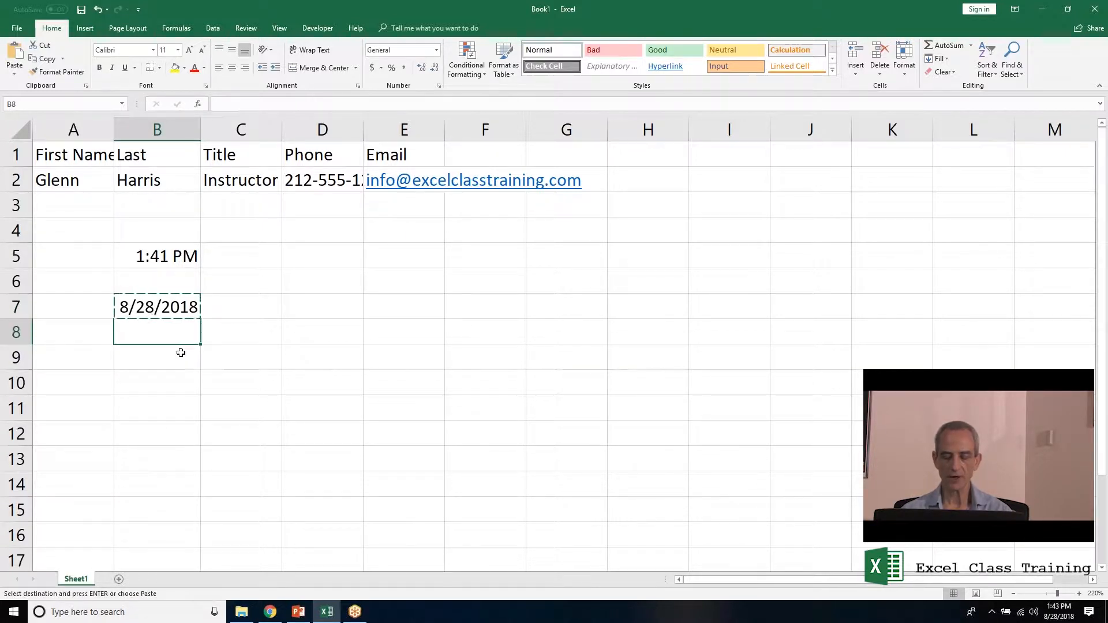
key(ctrl+v)
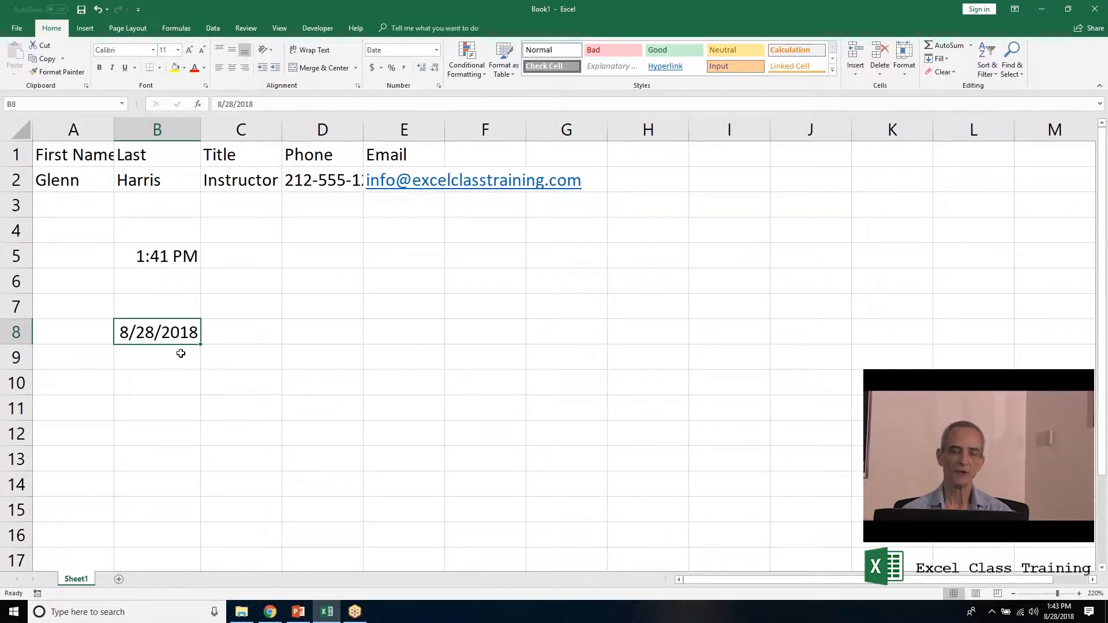
key(ctrl+c)
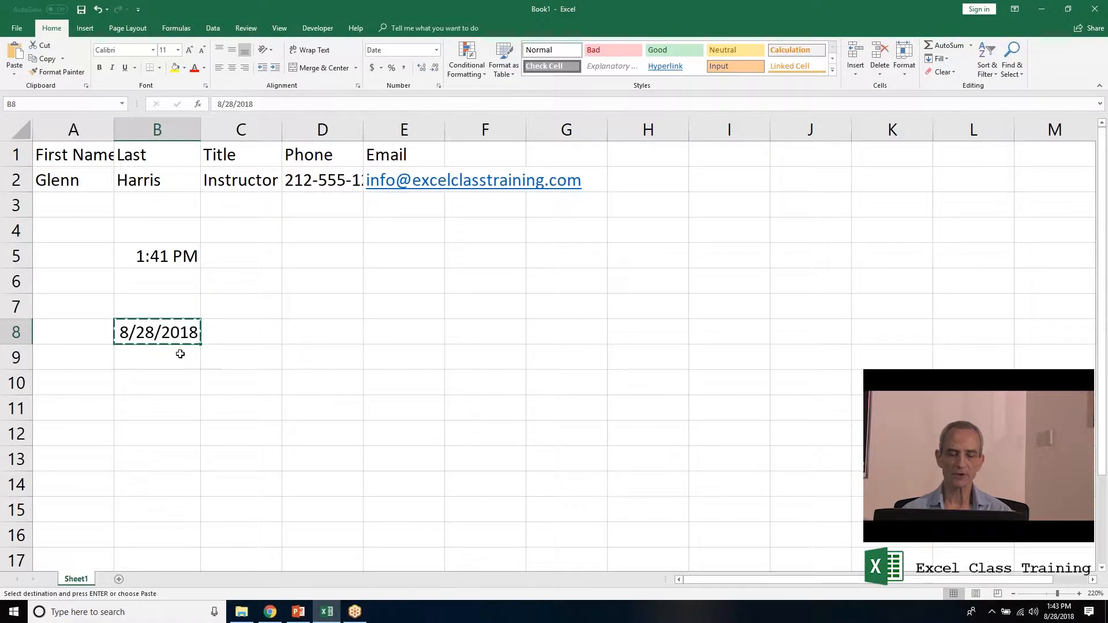
key(Up)
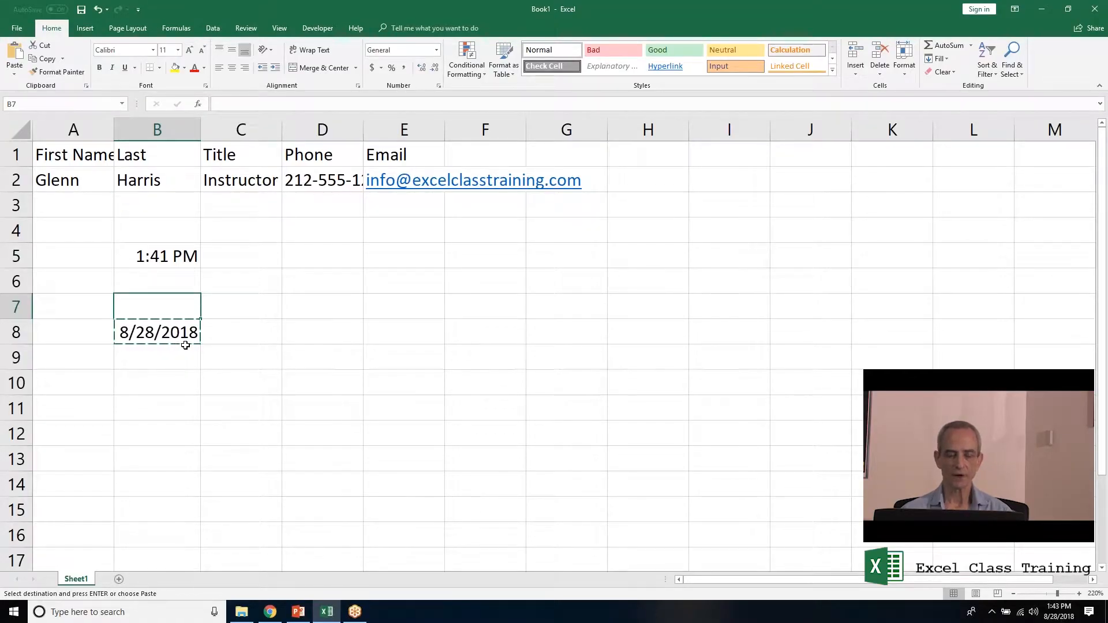
key(Return)
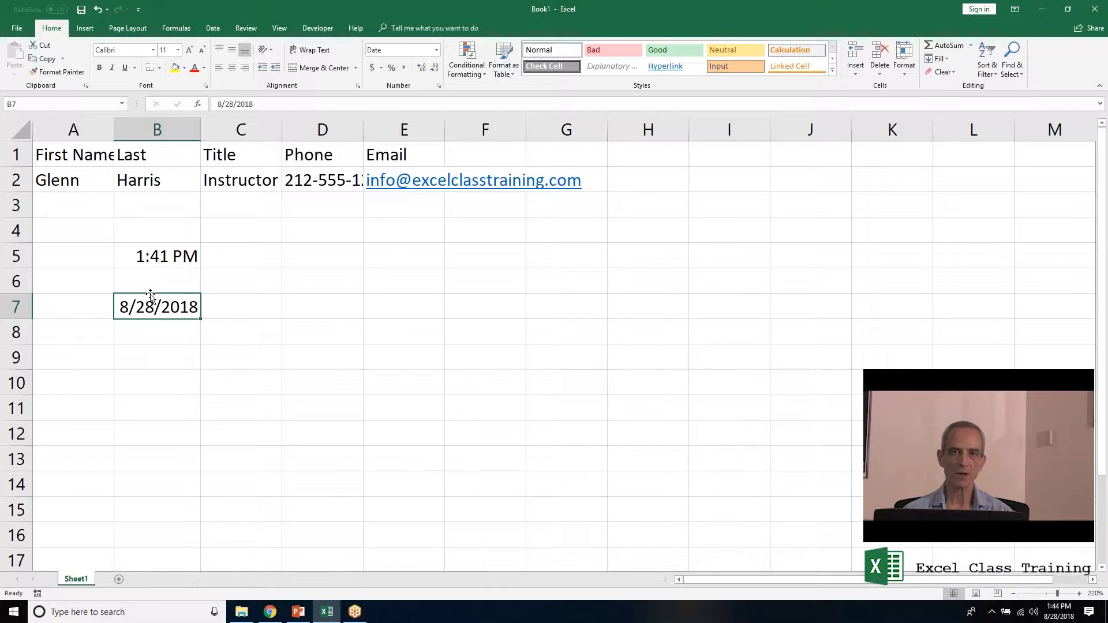
Ctrl-drag the 8/28/2018 date from B7 to place copies in B9 and B11.
mouse_move(150, 295)
mouse_down()
mouse_move(156, 382)
mouse_move(155, 308)
mouse_up()
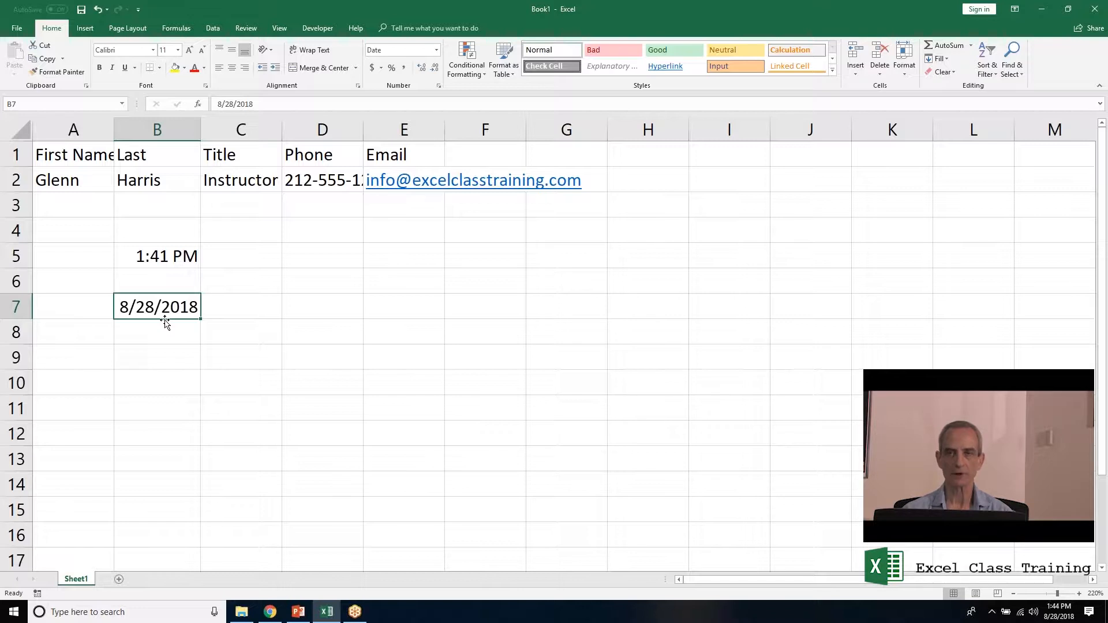
drag(165, 322, 171, 362)
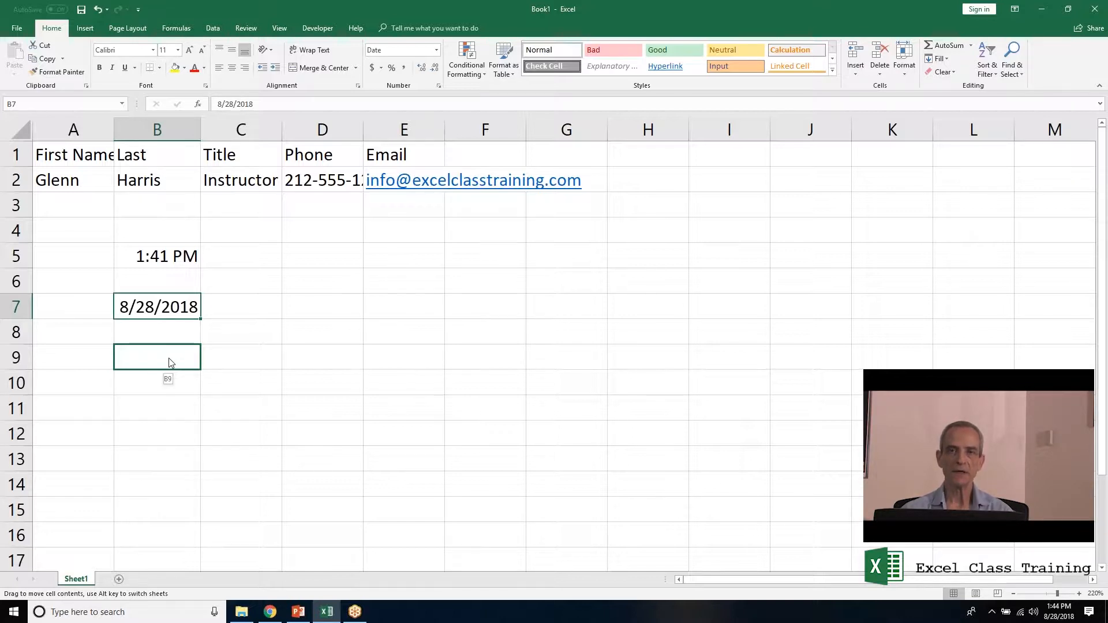
key(ctrl)
drag(168, 358, 168, 358)
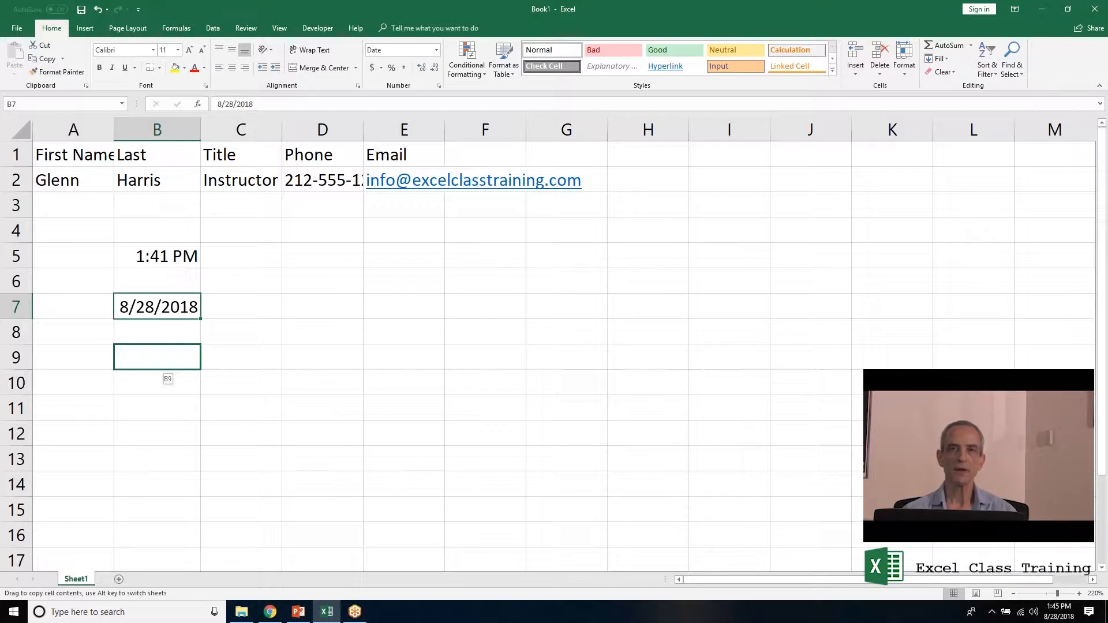
drag(168, 358, 160, 411)
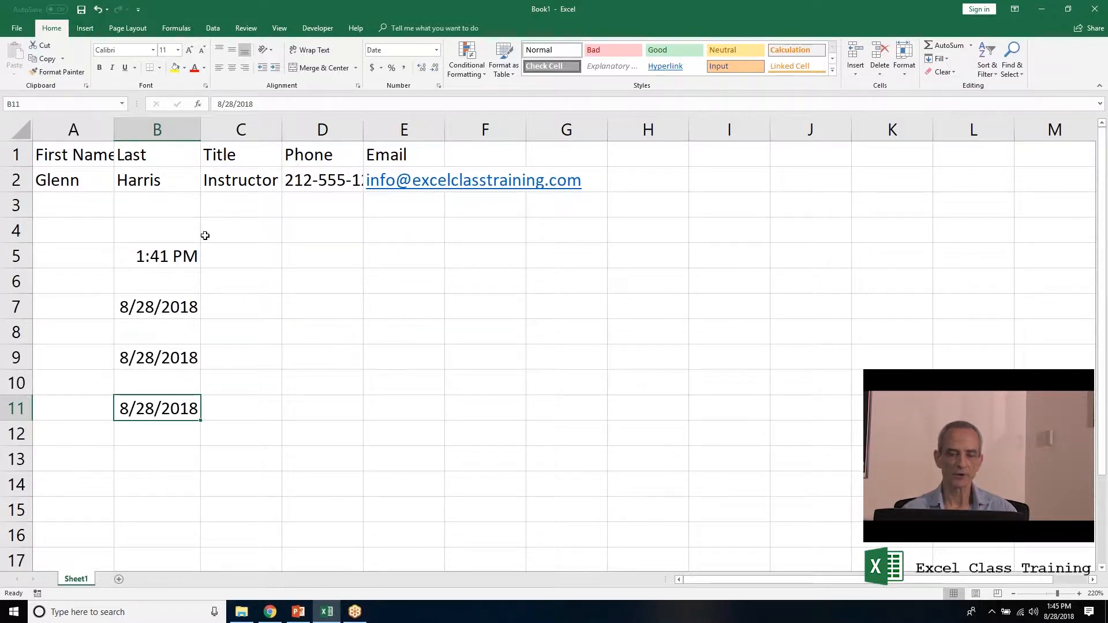
Undo the copies in B11 and B9 so the date stays only in B7.
click(98, 10)
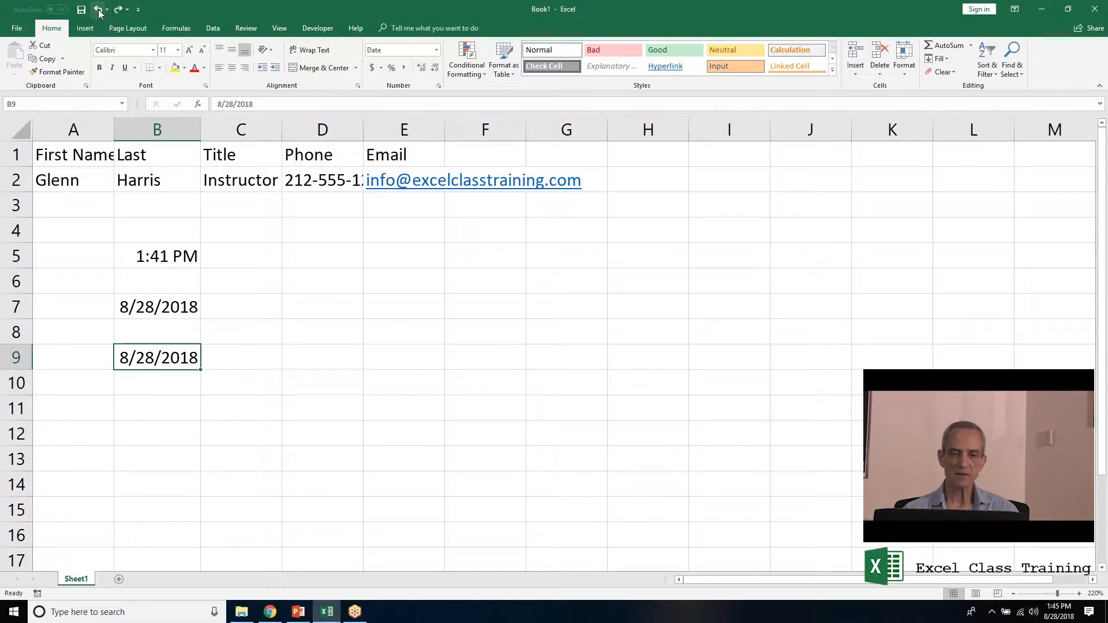
click(98, 10)
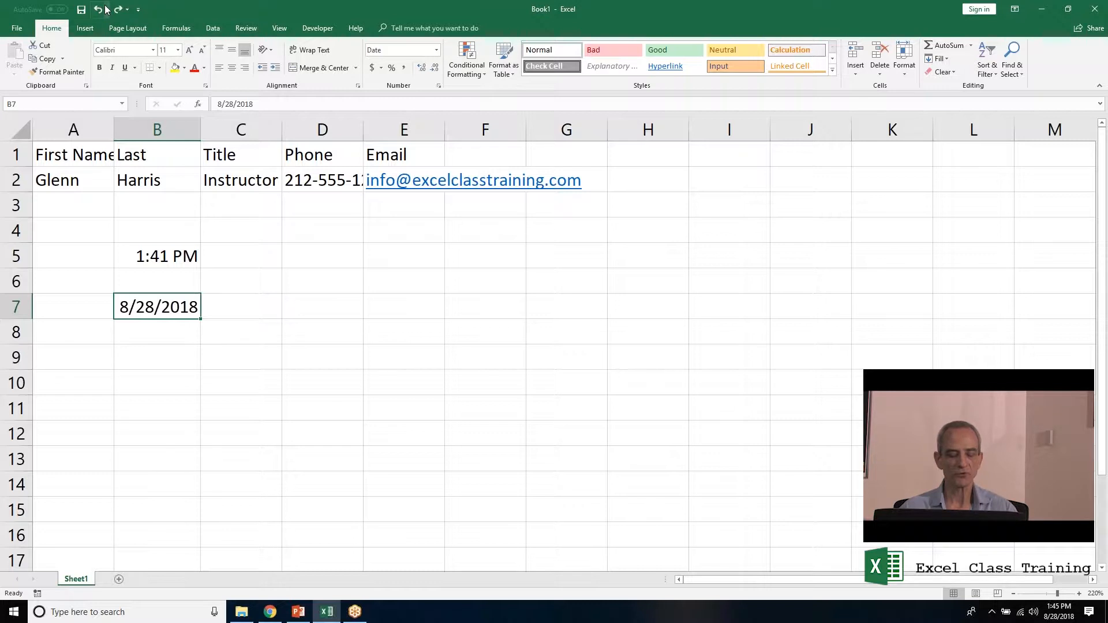
click(105, 8)
click(106, 8)
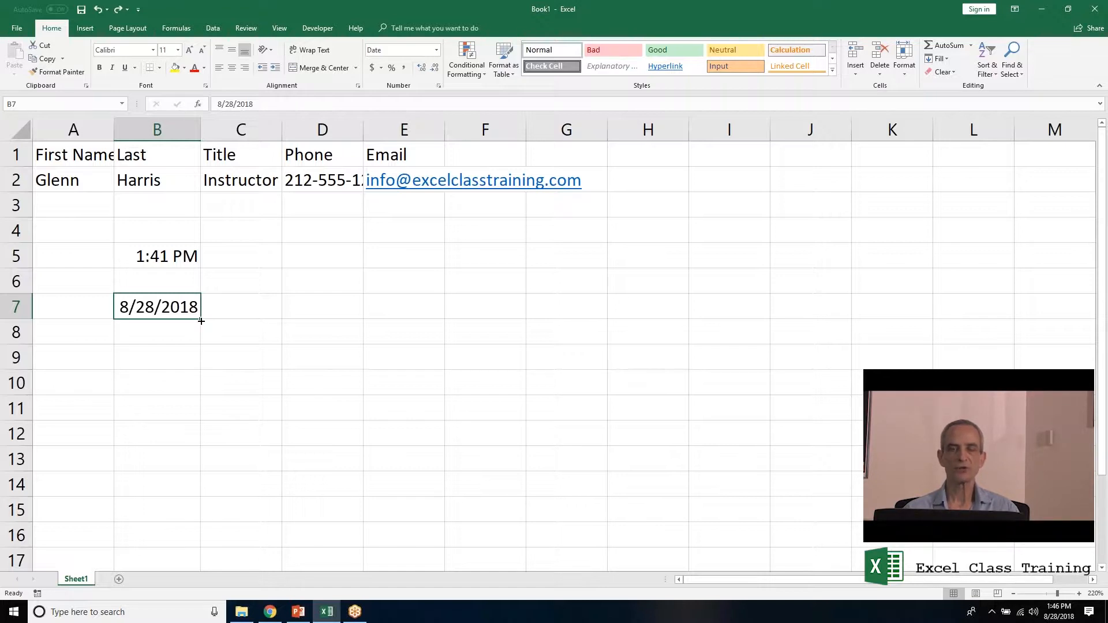
Drag B7's fill handle to B15 to fill dates from 8/28/2018 to 9/5/2018.
drag(201, 321, 205, 516)
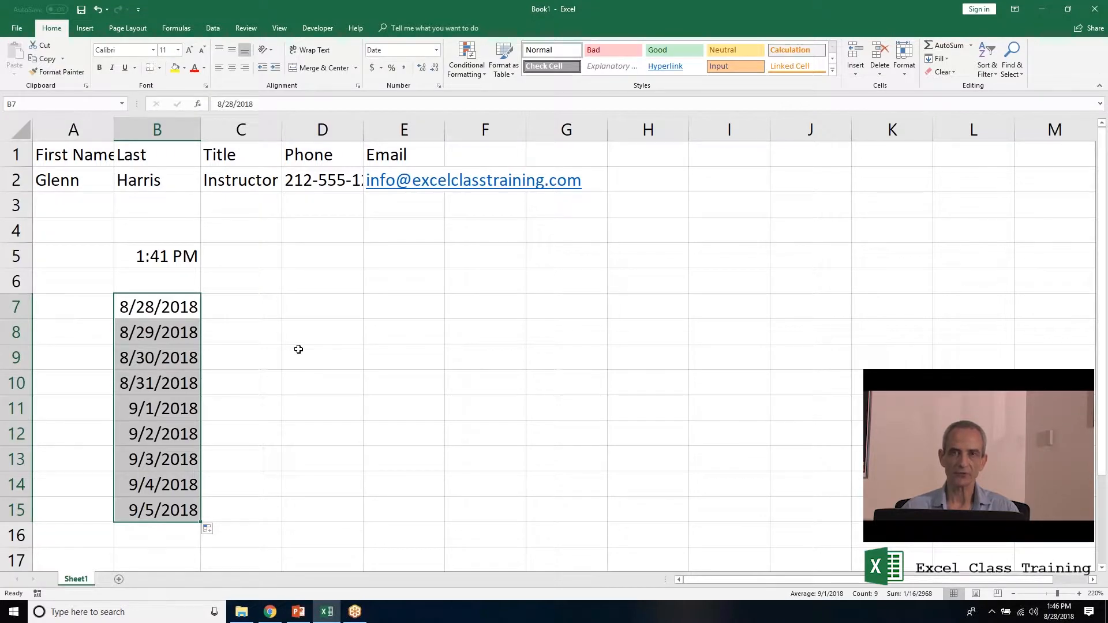
click(254, 305)
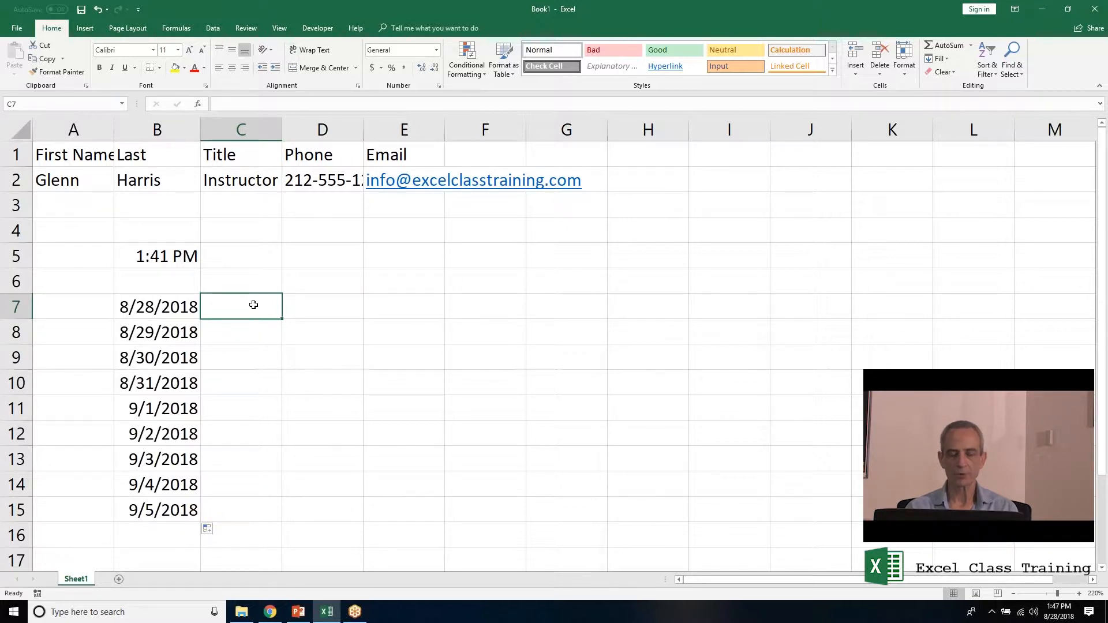
Type Monday in C7 and autofill weekday names down to Tuesday in C15.
text(Monday)
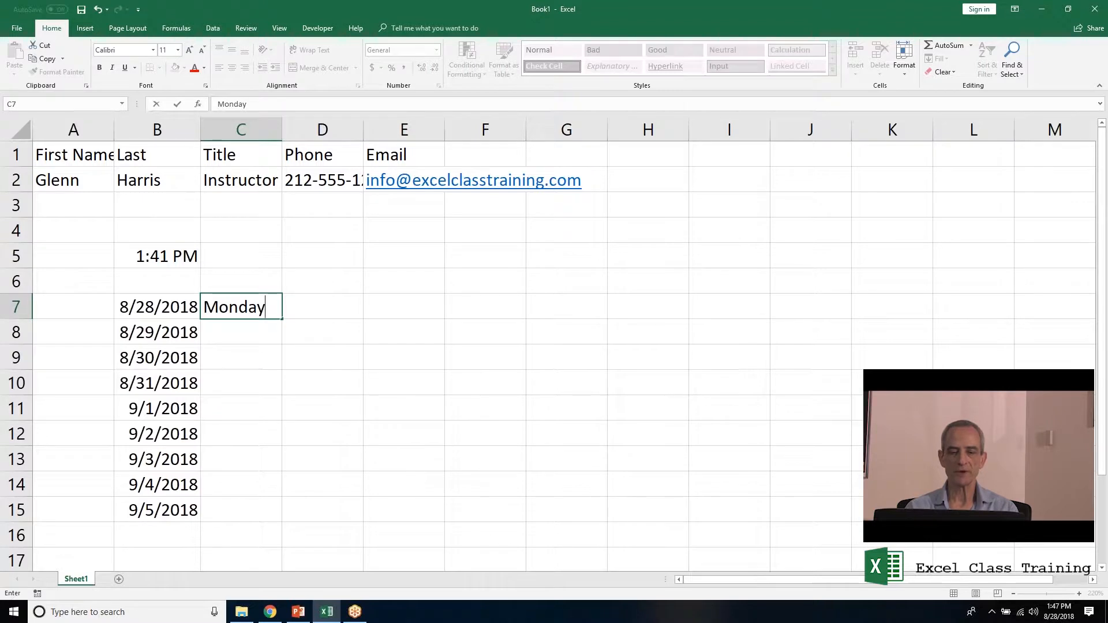
key(Return)
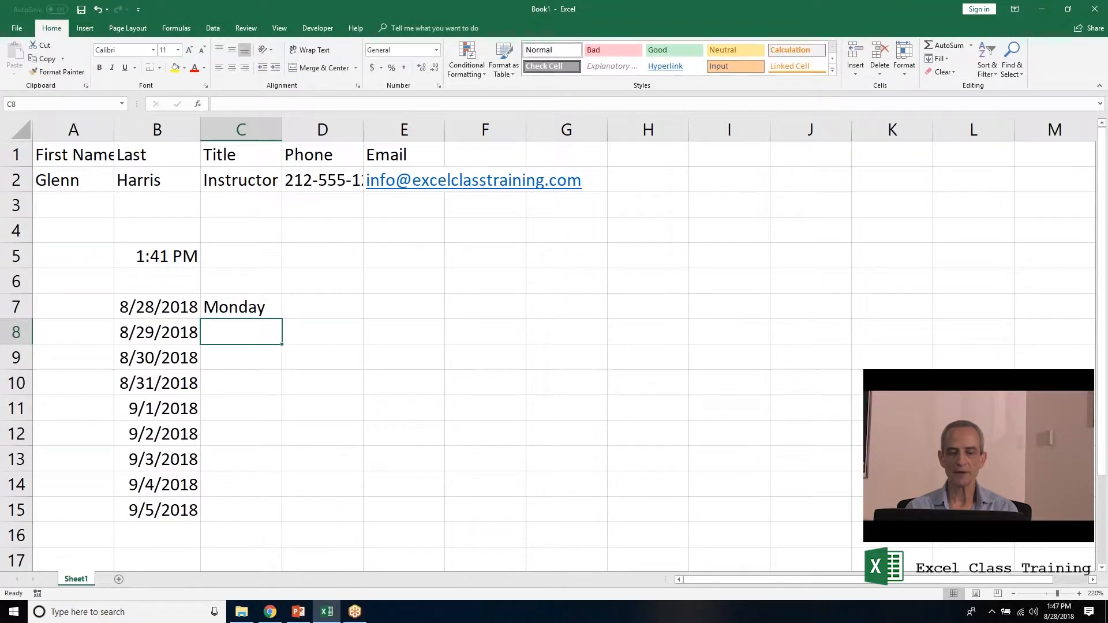
click(232, 307)
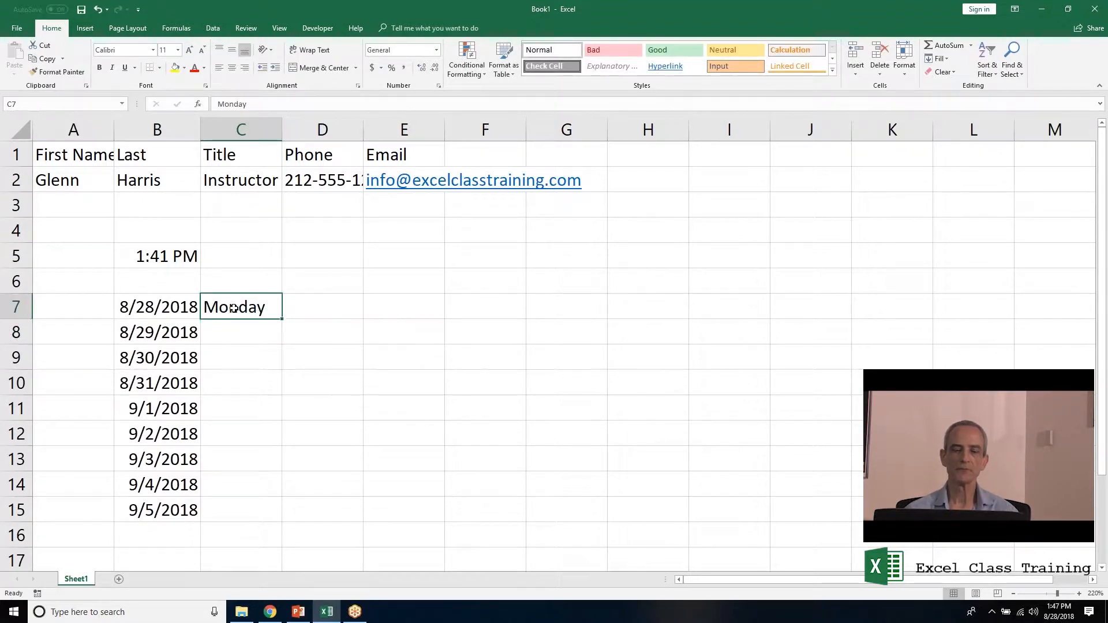
double_click(283, 321)
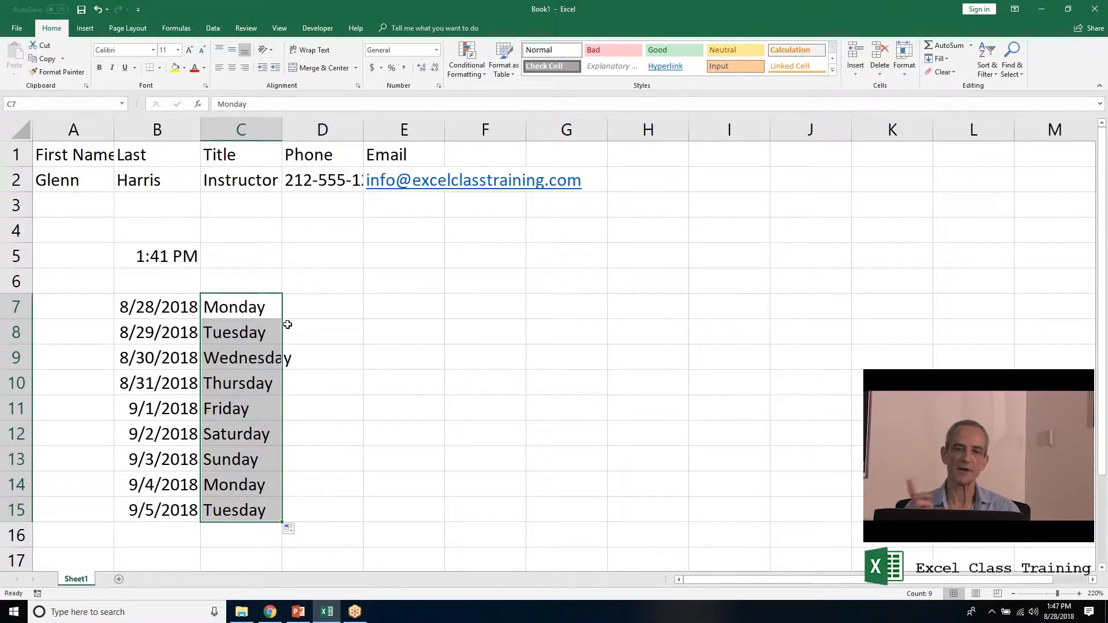
click(312, 306)
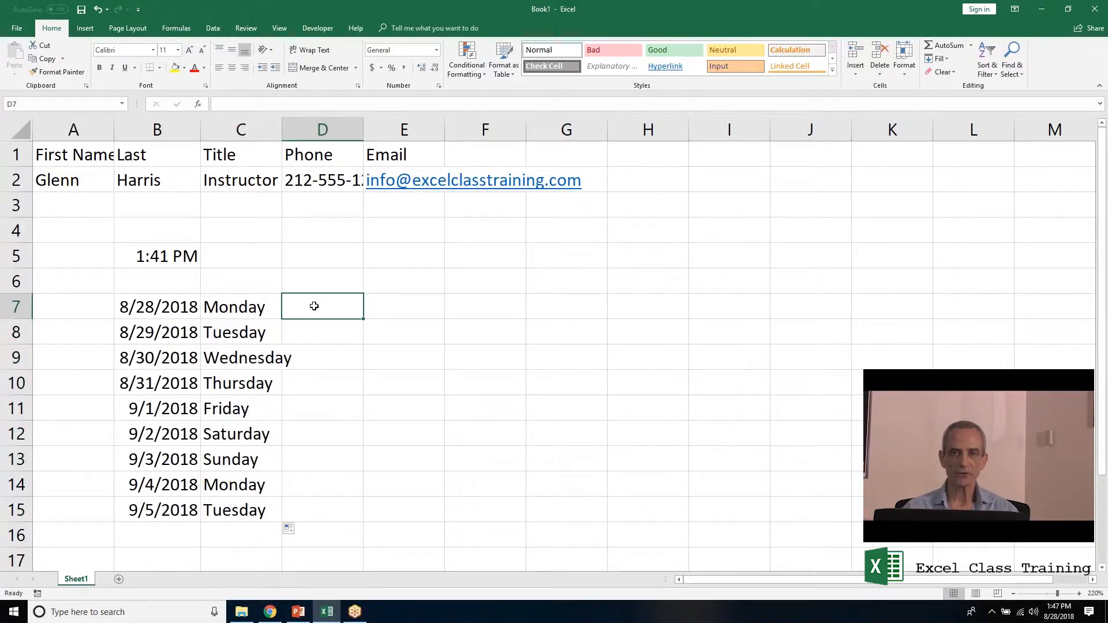
Enter Qtr 1 in D7 and fill the repeating Qtr 1–Qtr 4 series down to D15.
text(Qtr)
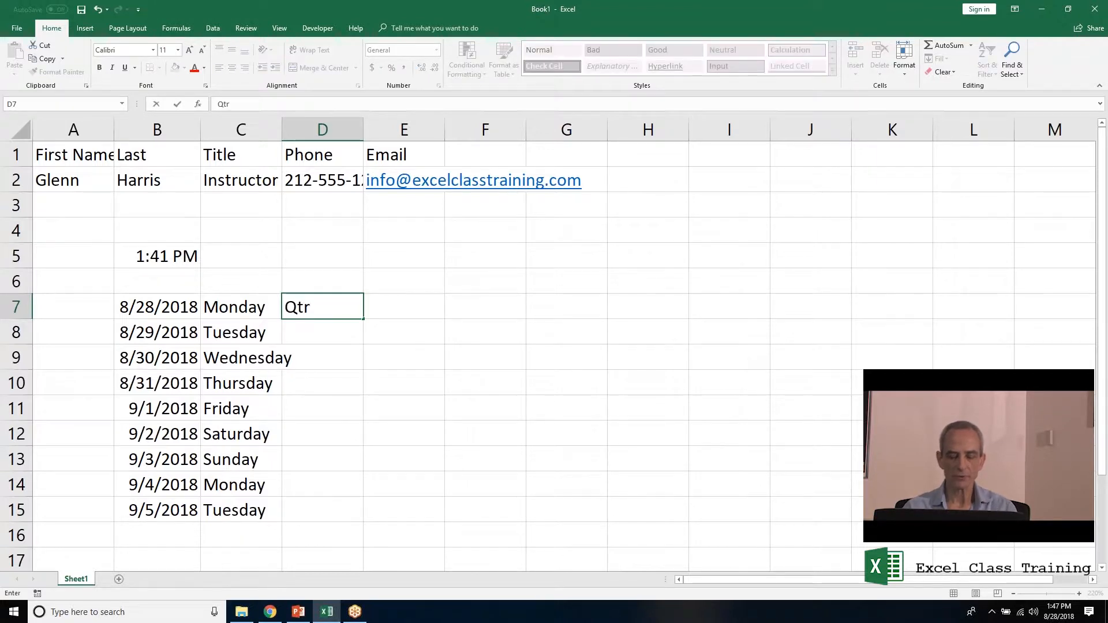
text( 1)
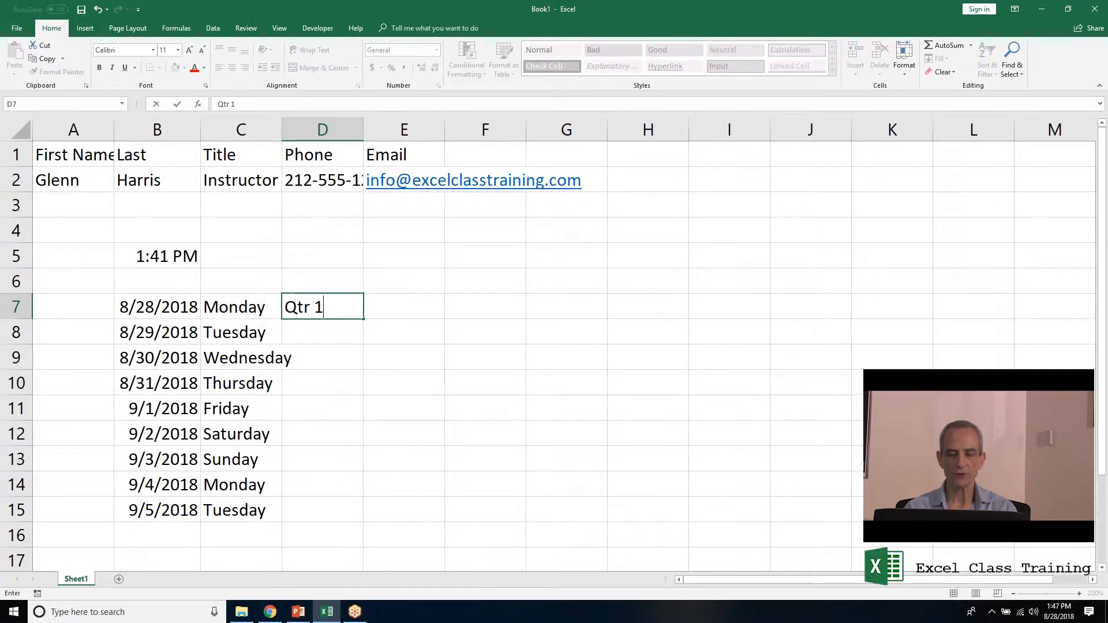
key(ctrl+Return)
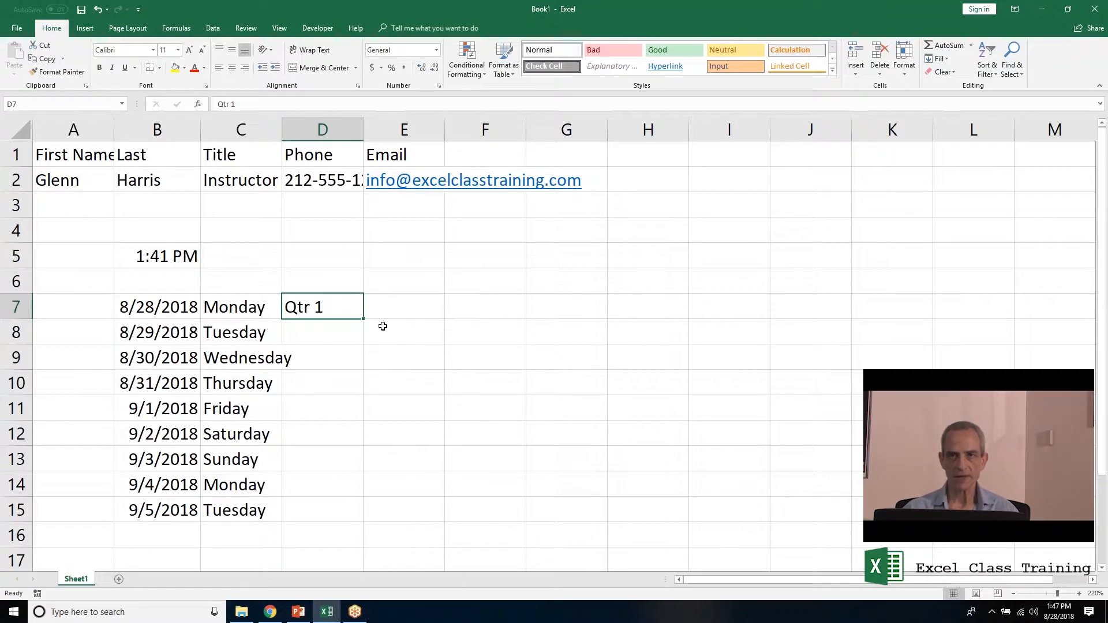
drag(365, 321, 365, 522)
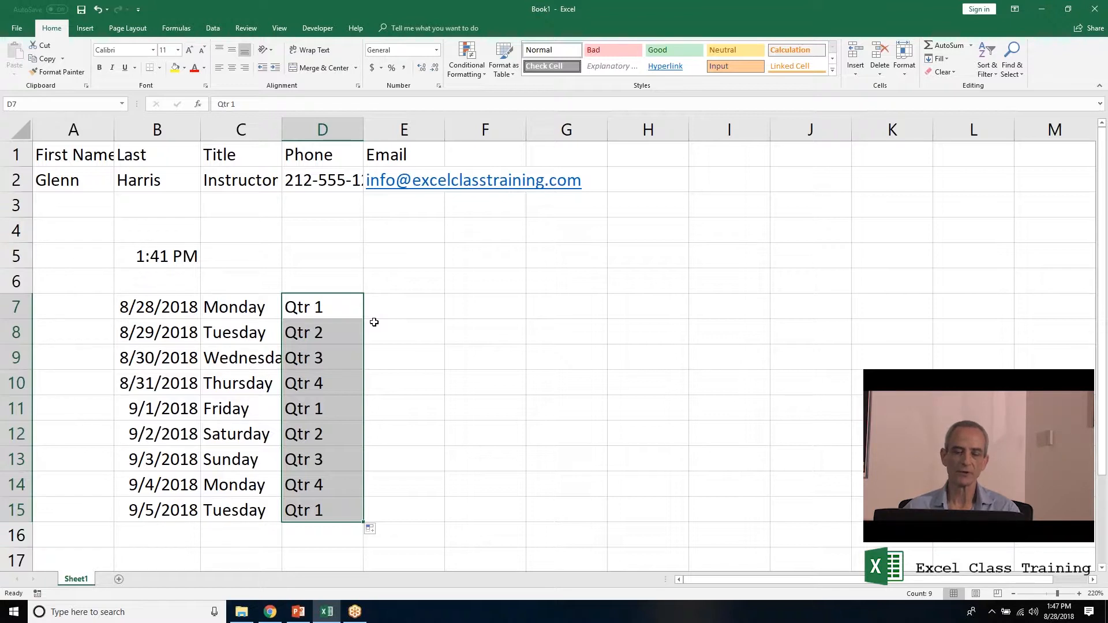
click(393, 313)
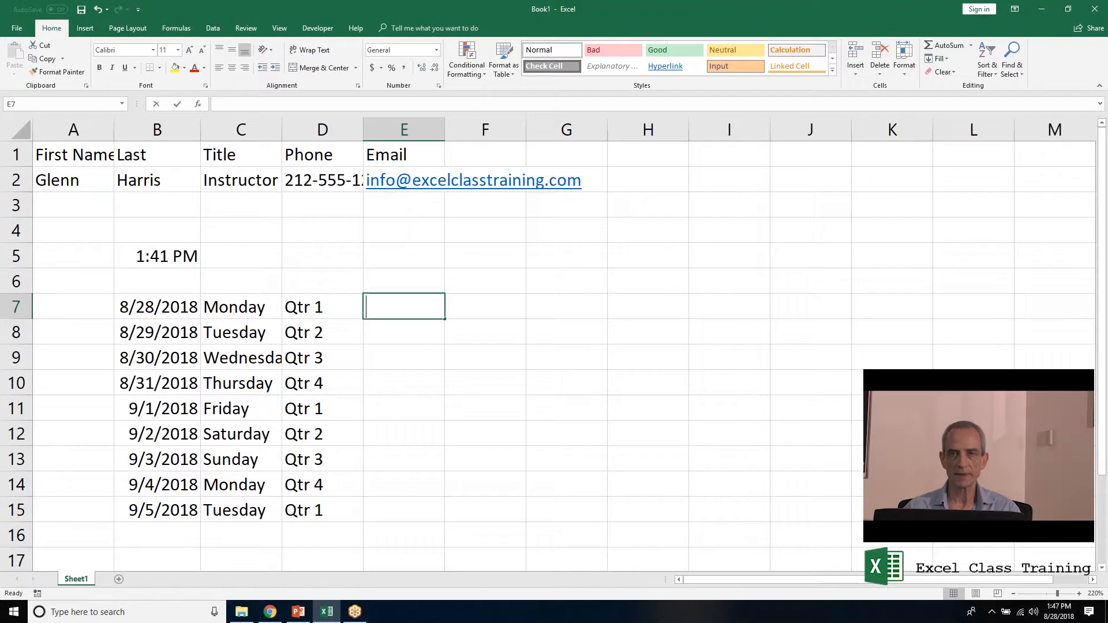
Enter 10 and 20 in E7:E8 and extend the step-of-10 series down to 90 in E15.
text(10)
key(Return)
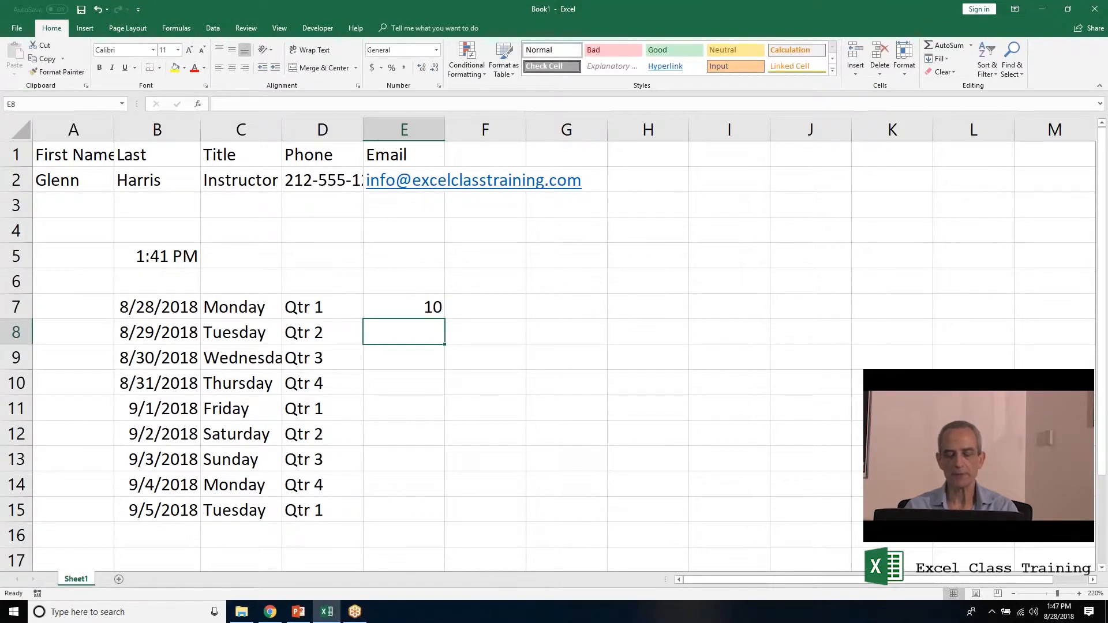
text(20)
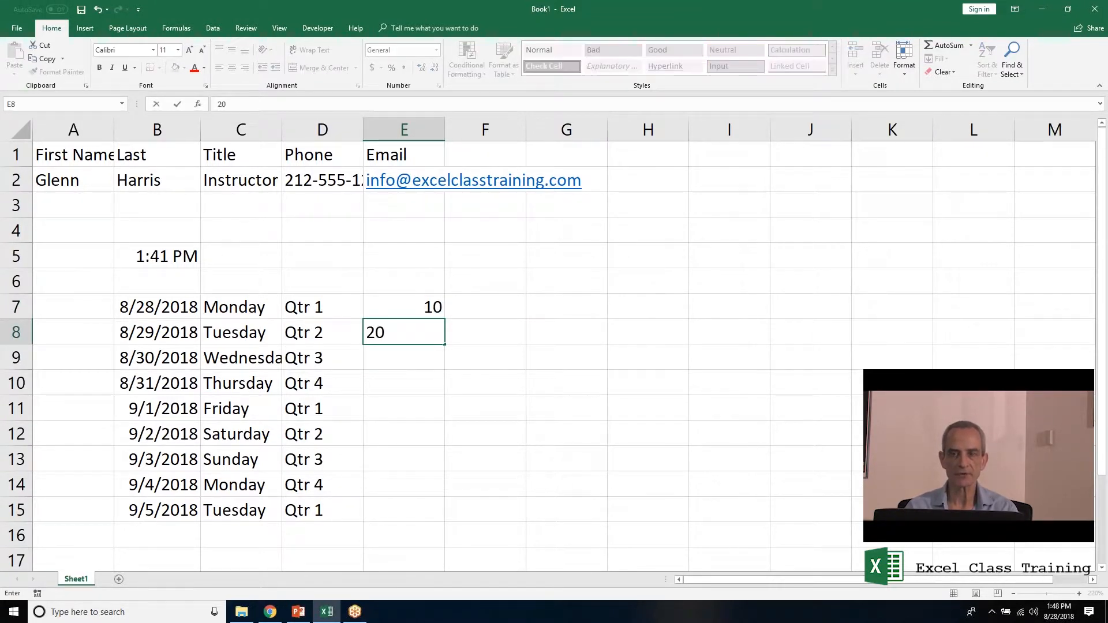
key(Return)
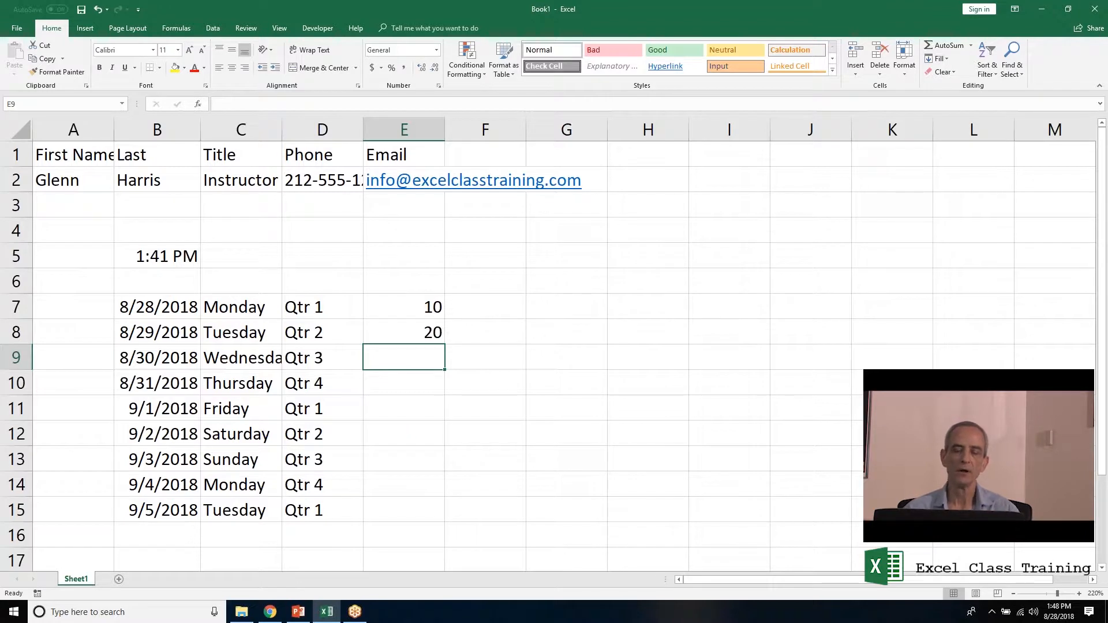
click(402, 306)
drag(402, 307, 404, 323)
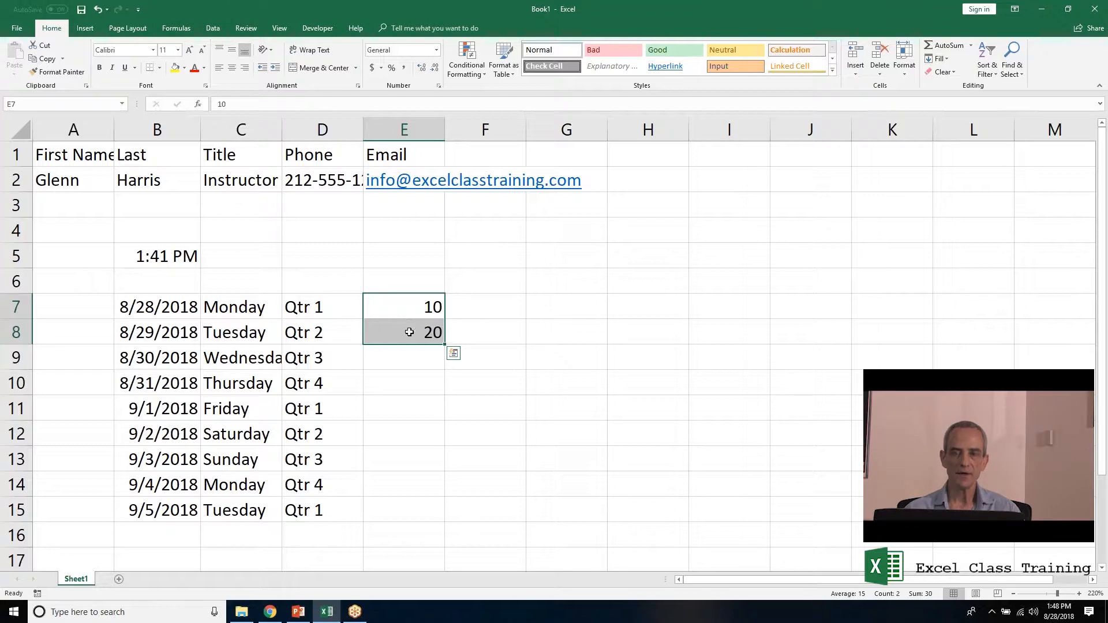
double_click(444, 345)
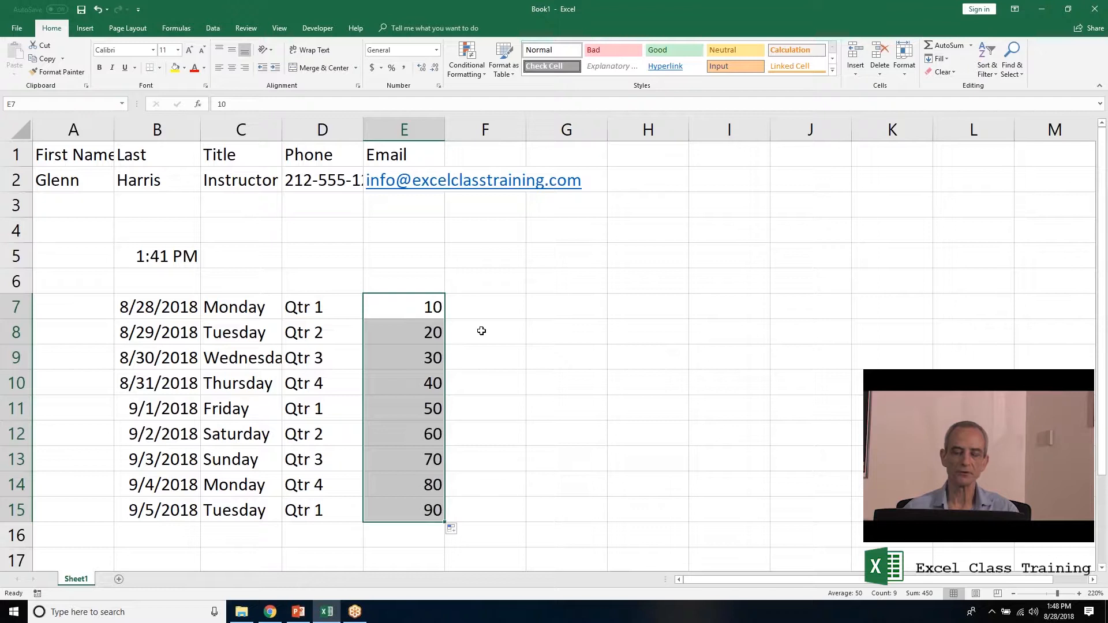
click(569, 295)
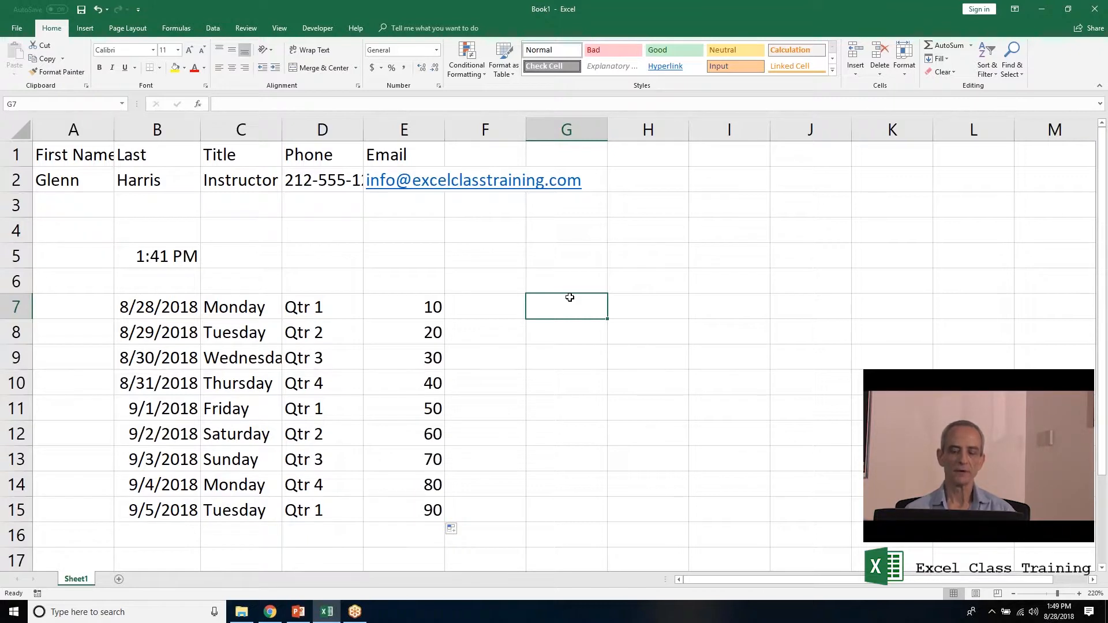
Enter Sales in G7, fill it down to G11, then remove the copies so only G7 remains.
text(Sale s)
key(Return)
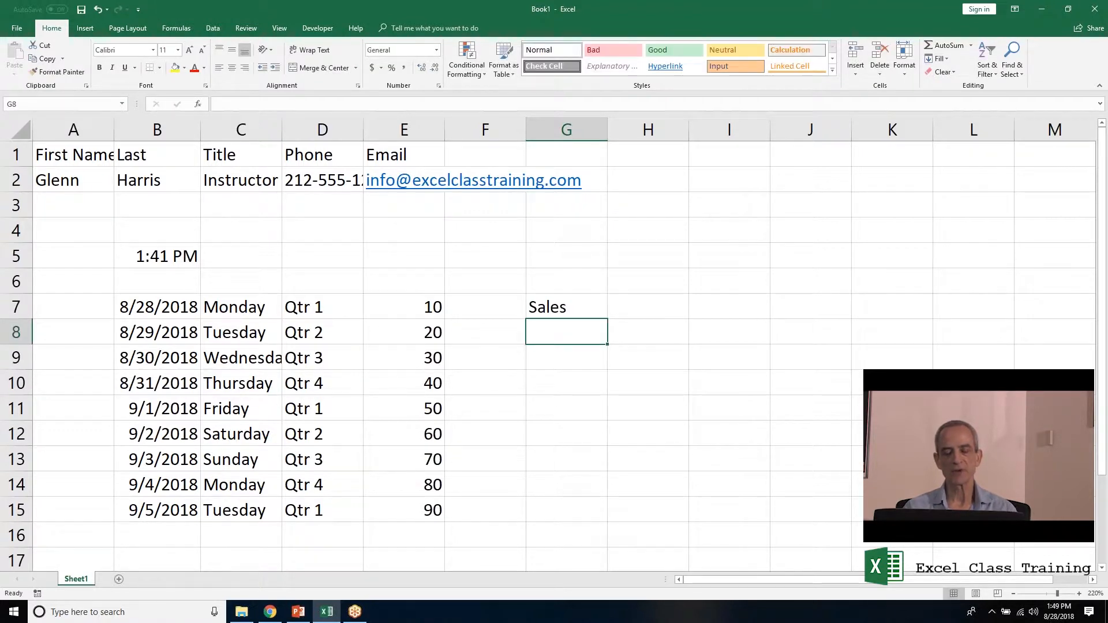
click(568, 312)
drag(607, 319, 608, 419)
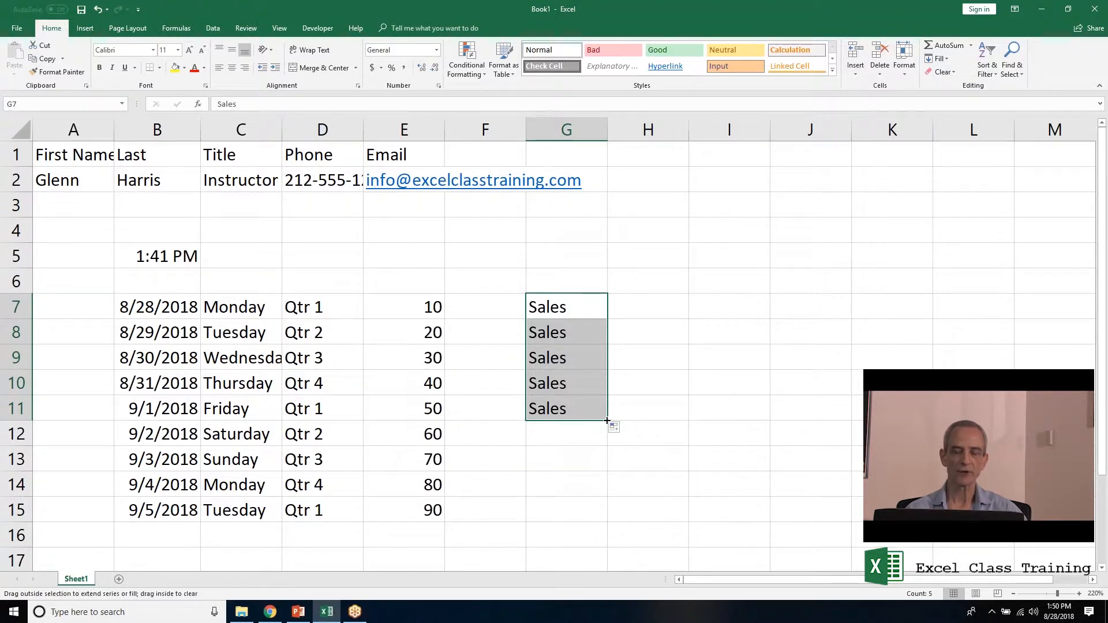
drag(607, 420, 560, 330)
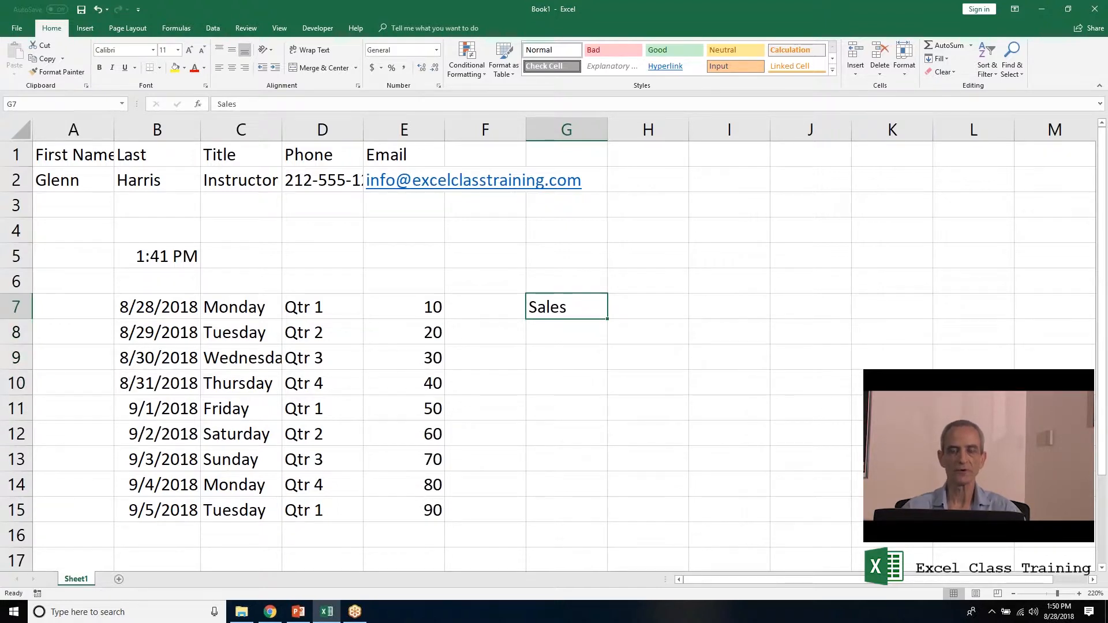
click(566, 332)
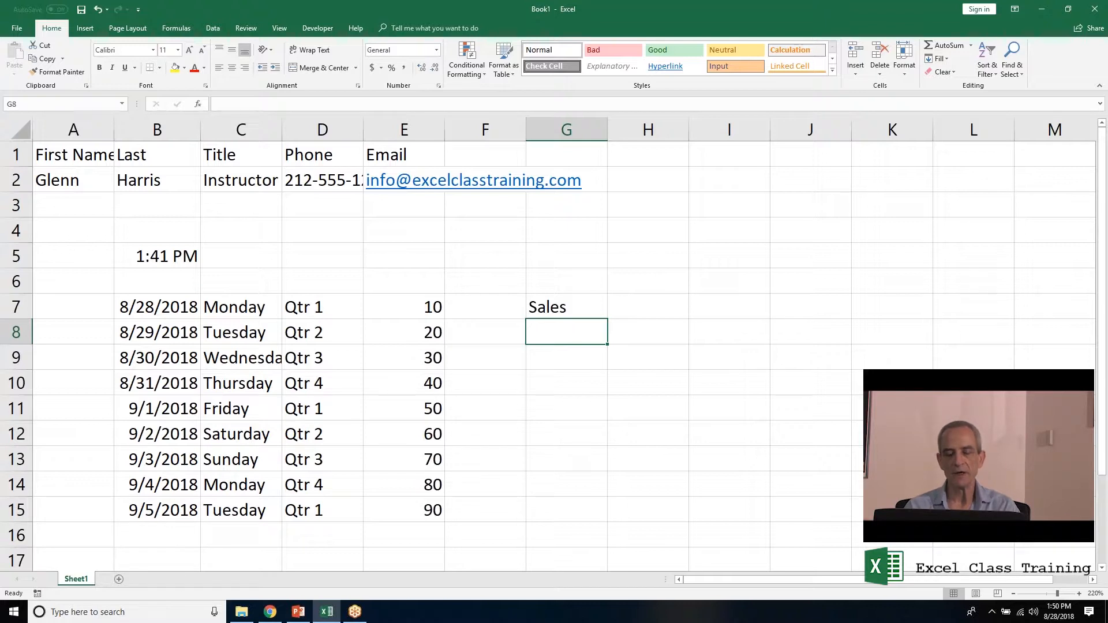
Enter Marketing, Administration, Accounting, Finance and Research in G8:G12, then select G7:G12.
text(Mark)
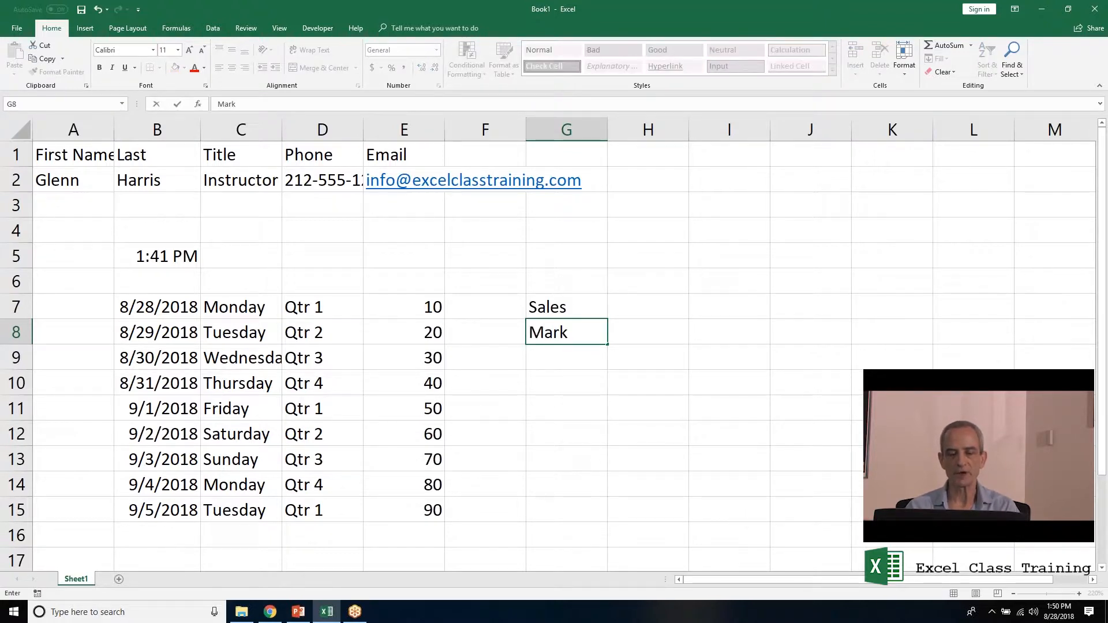
text(eting)
key(Return)
text(A)
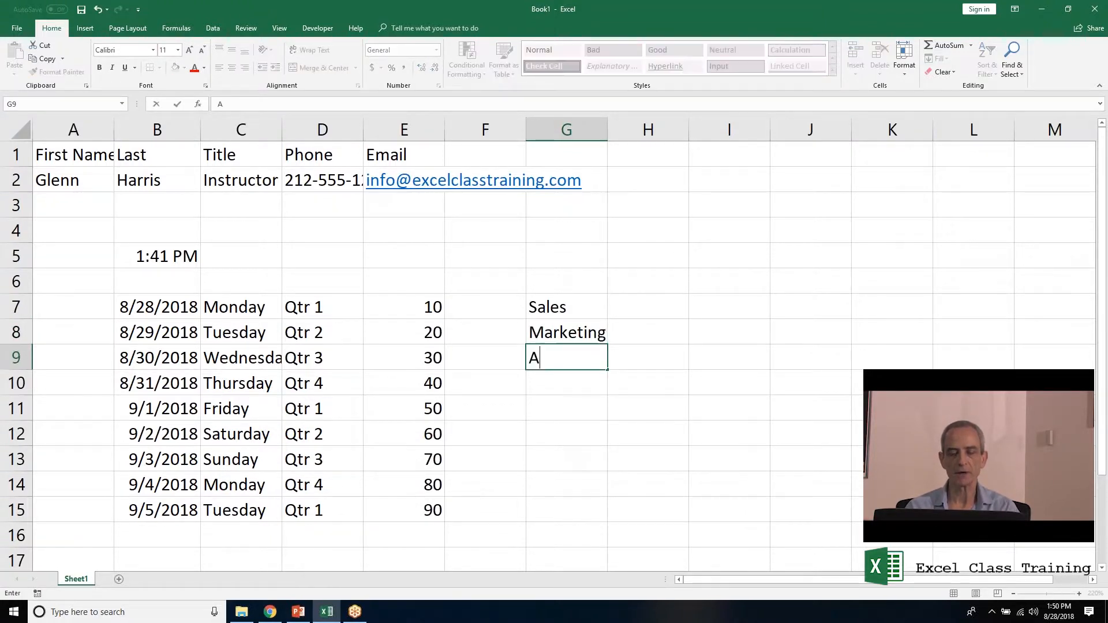
text(dministration)
key(Return)
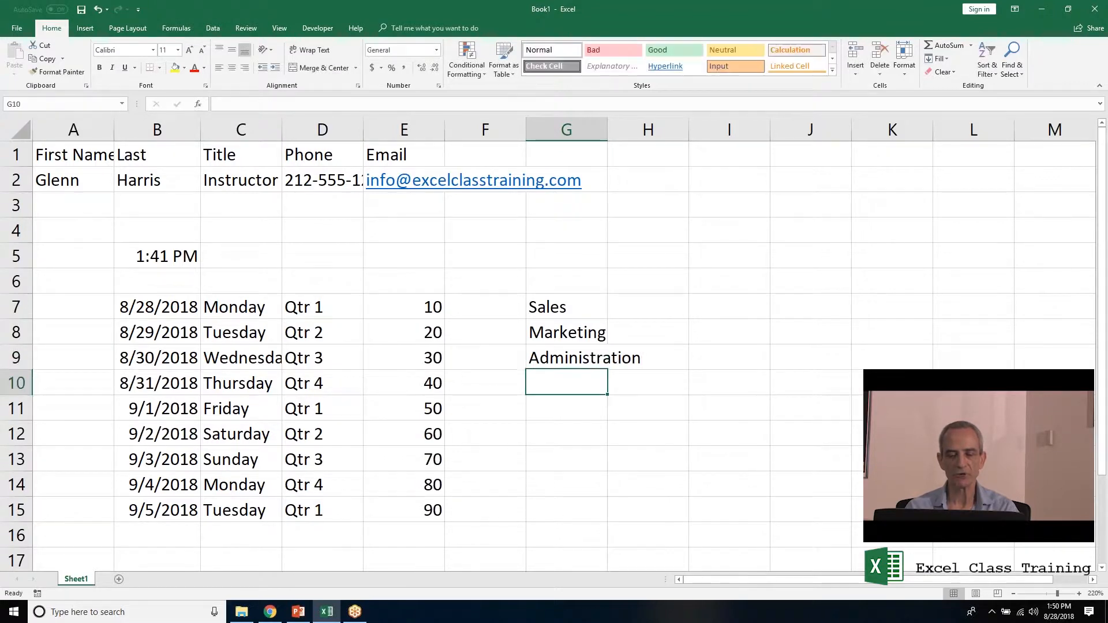
text(Accounting)
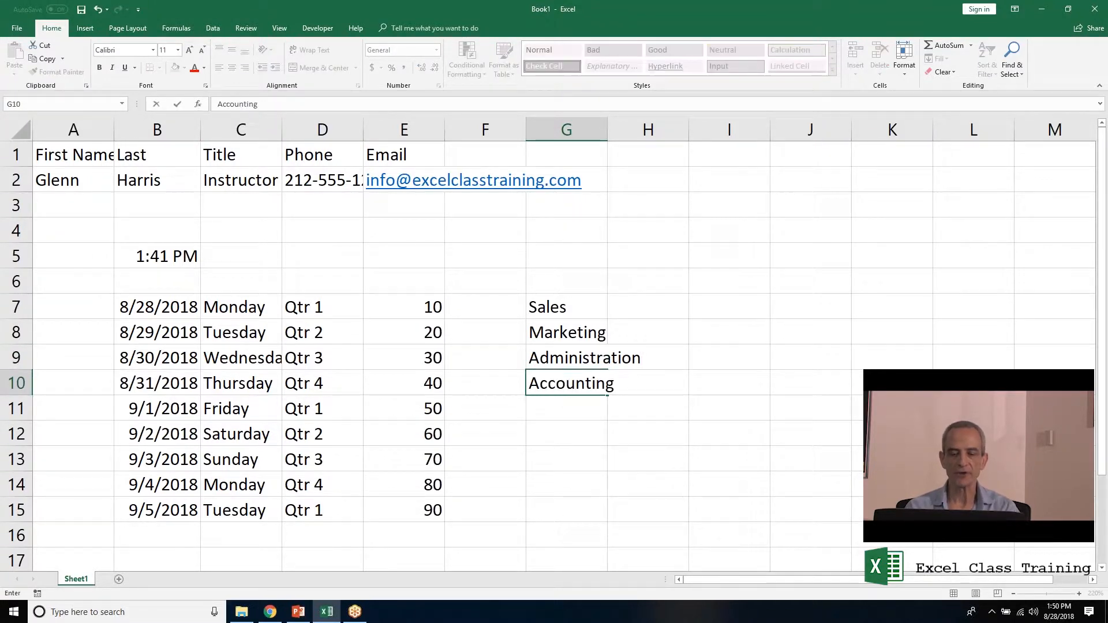
key(Return)
text(Finance)
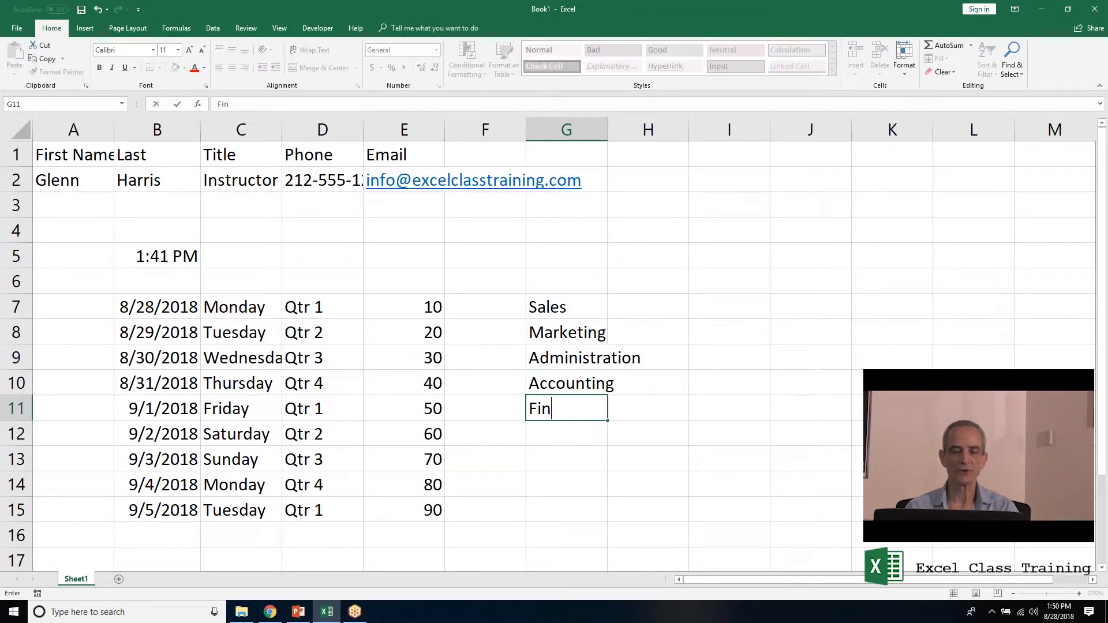
key(Return)
text(Research)
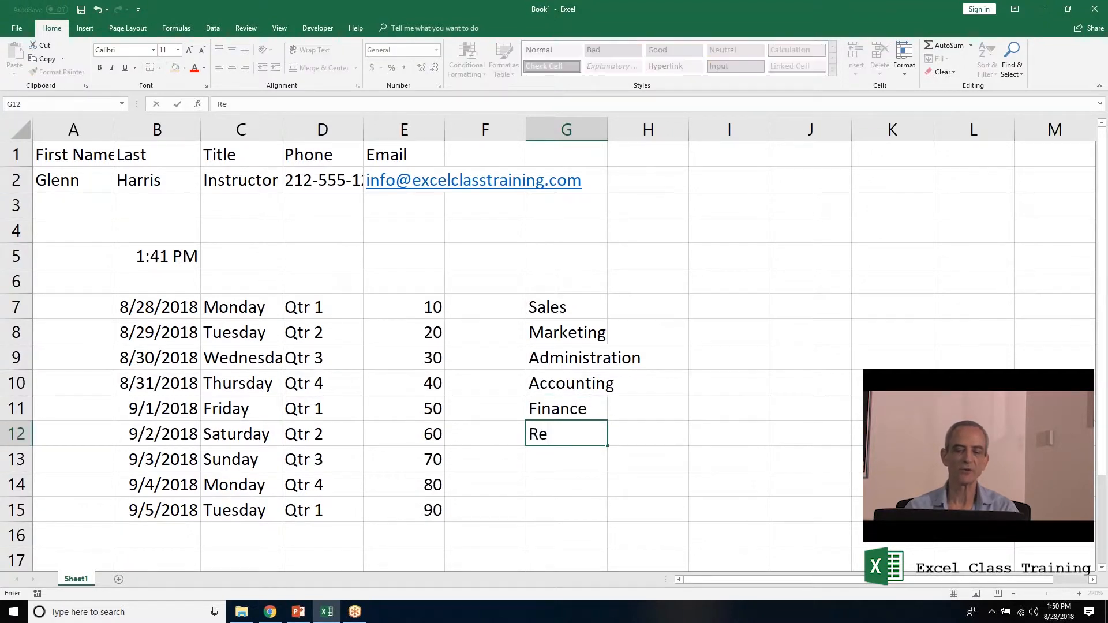
key(Return)
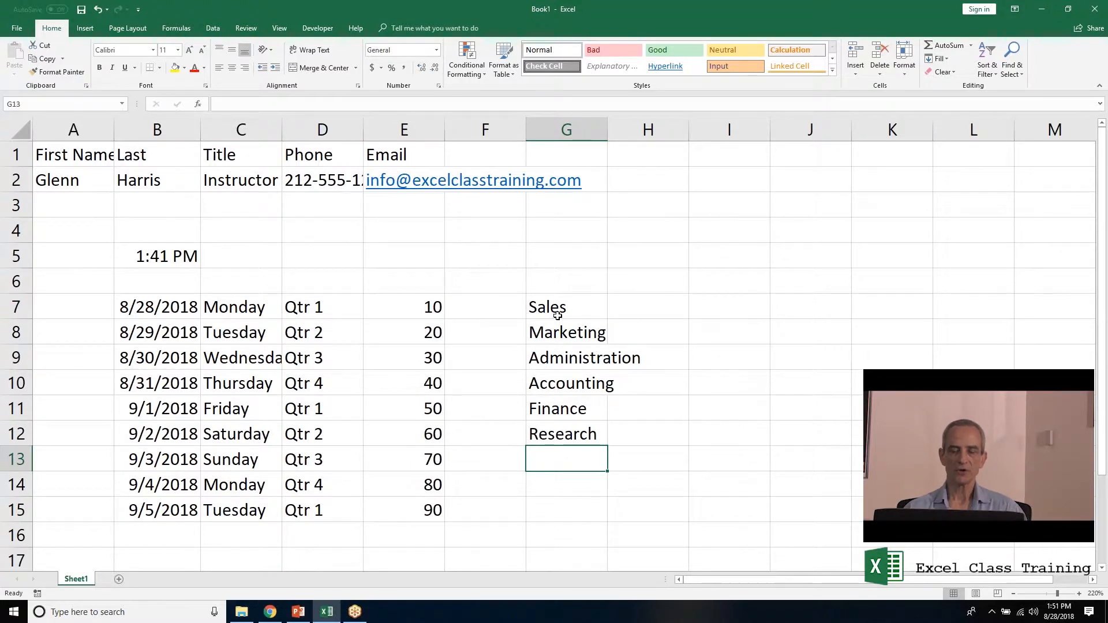
drag(558, 315, 592, 424)
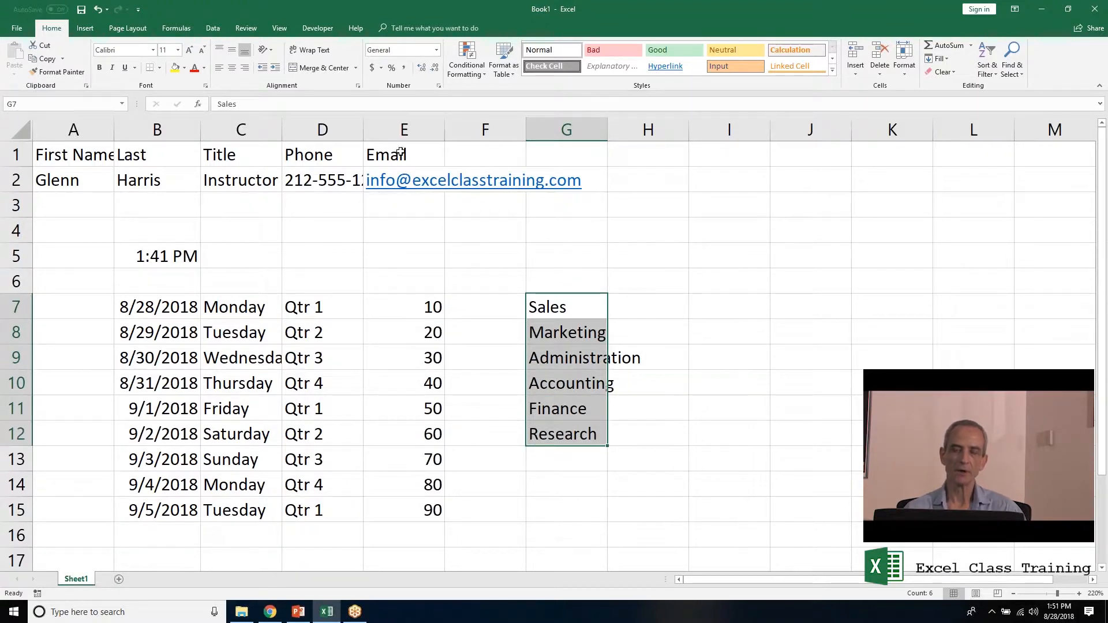
click(18, 29)
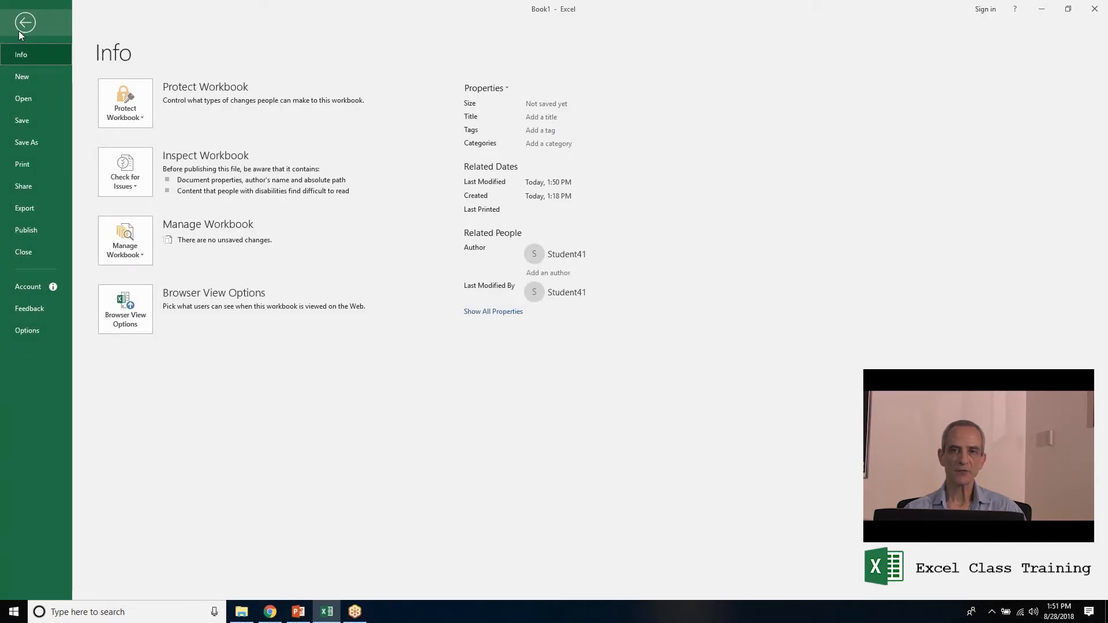
Open Excel Options on the Advanced category, scrolled down to the General section.
click(20, 335)
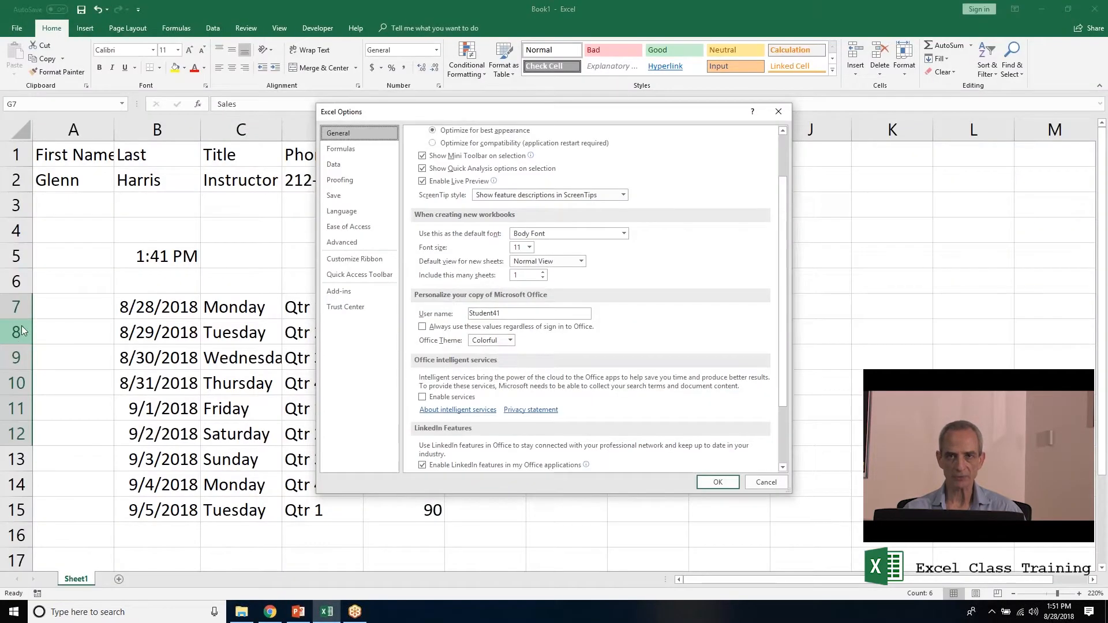
click(383, 241)
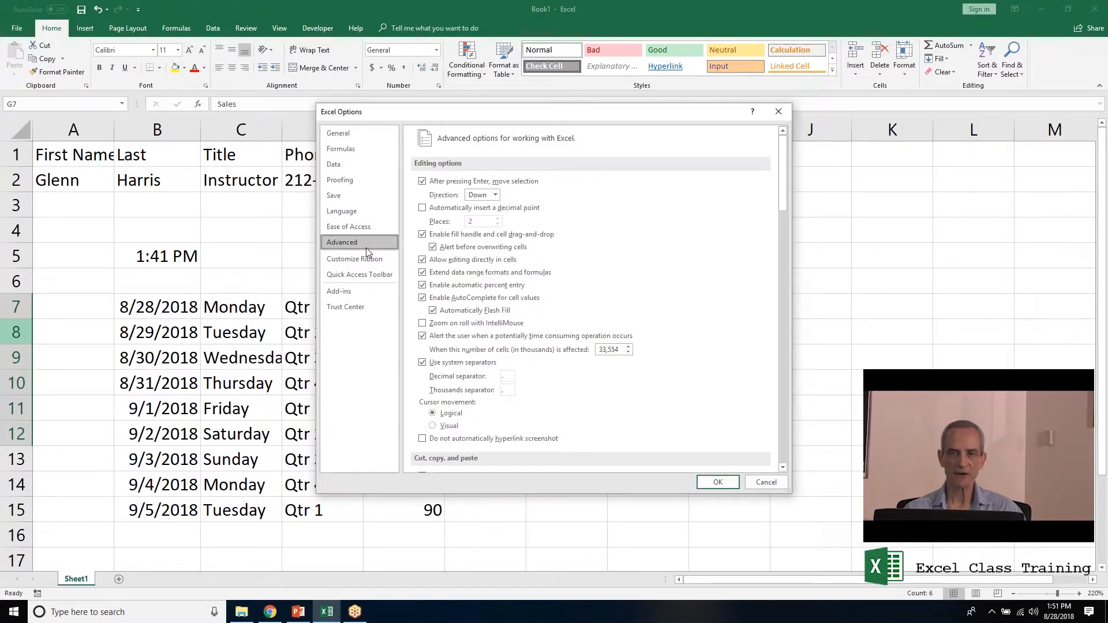
drag(782, 153, 790, 456)
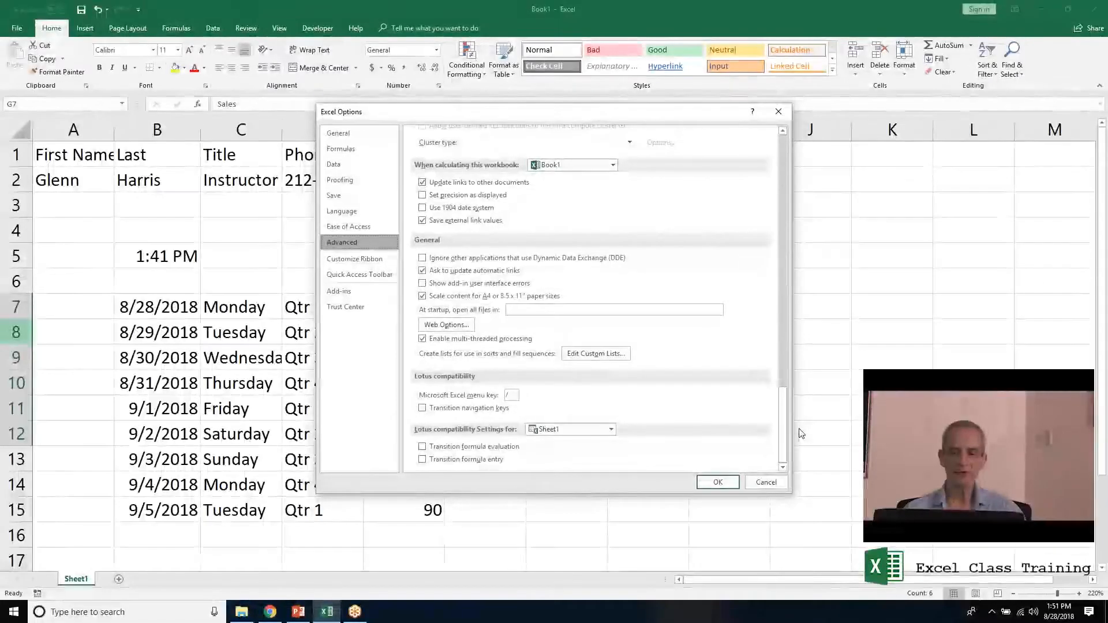
Import $G$7:$G$12 (Sales through Research) as a new custom list and close Options.
click(586, 358)
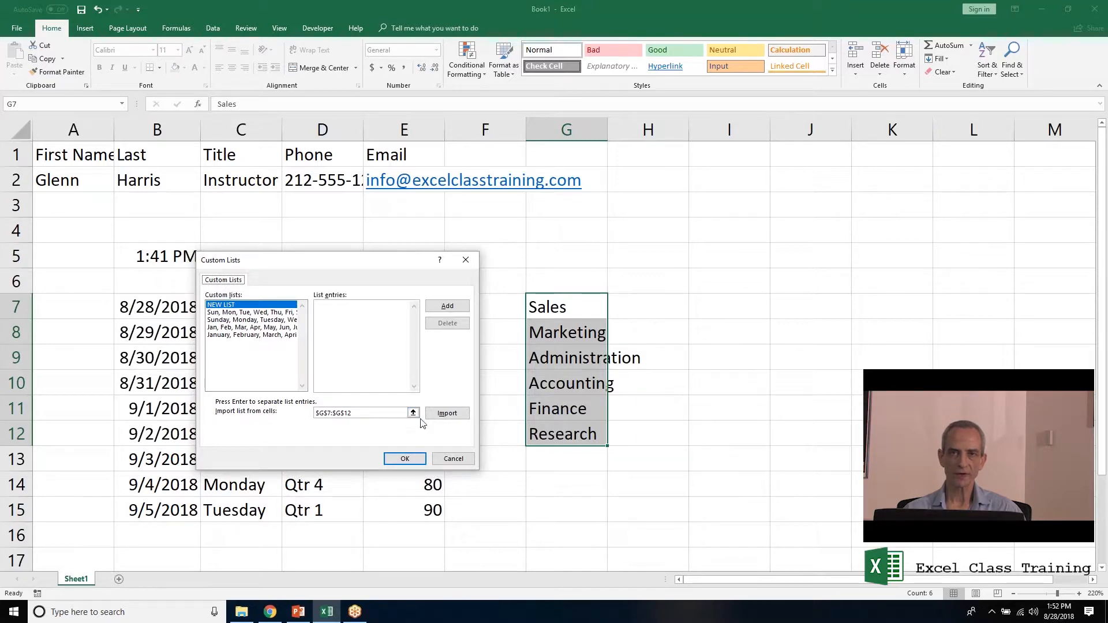
click(446, 414)
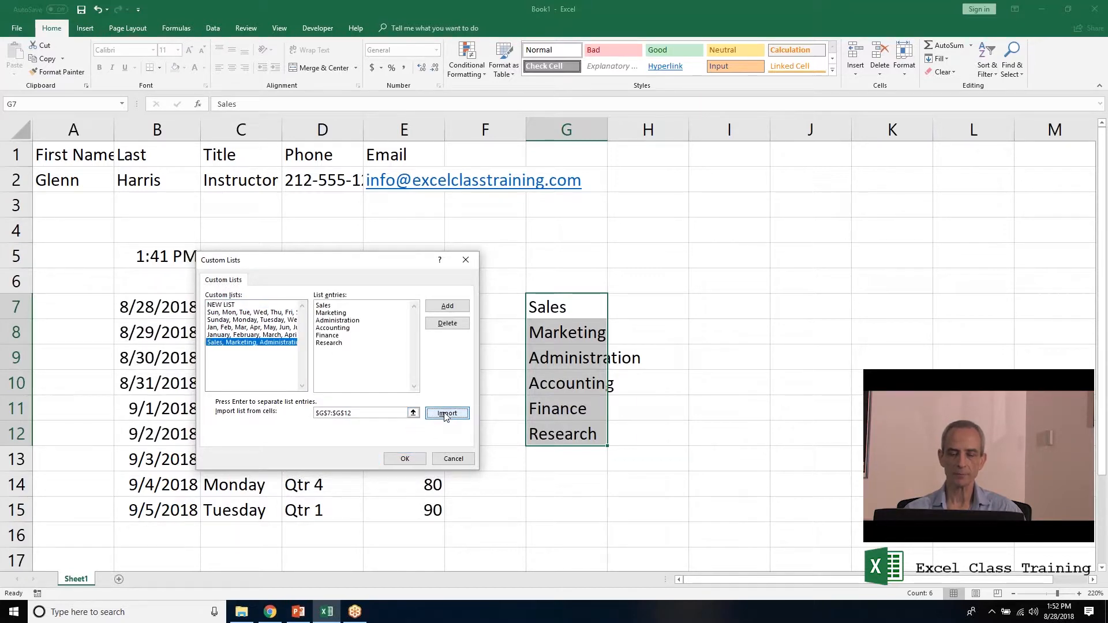
click(414, 460)
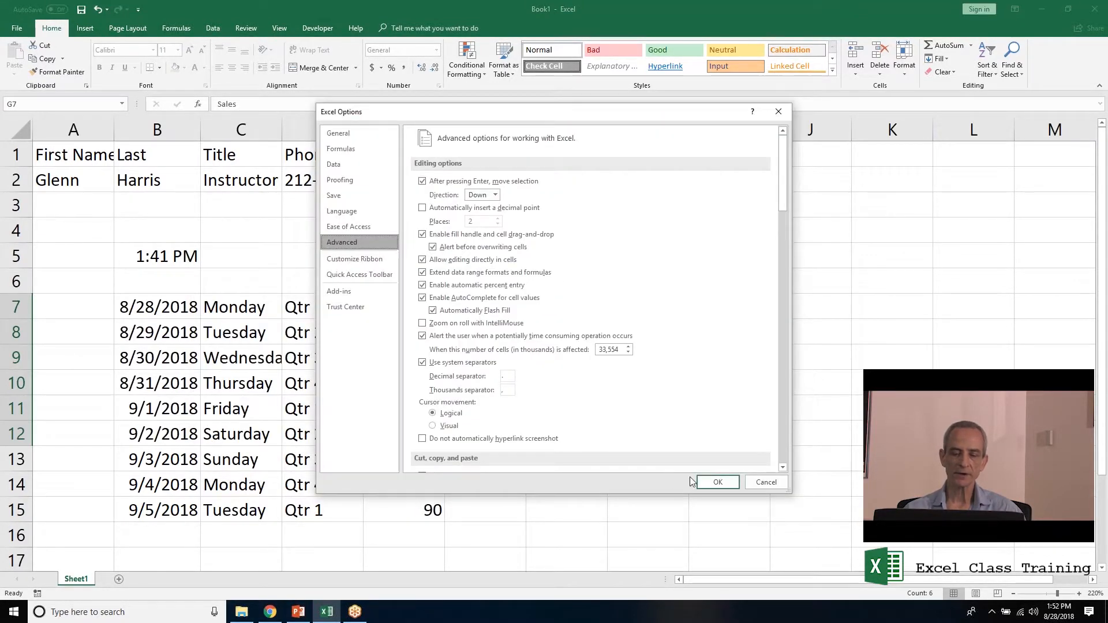
click(713, 487)
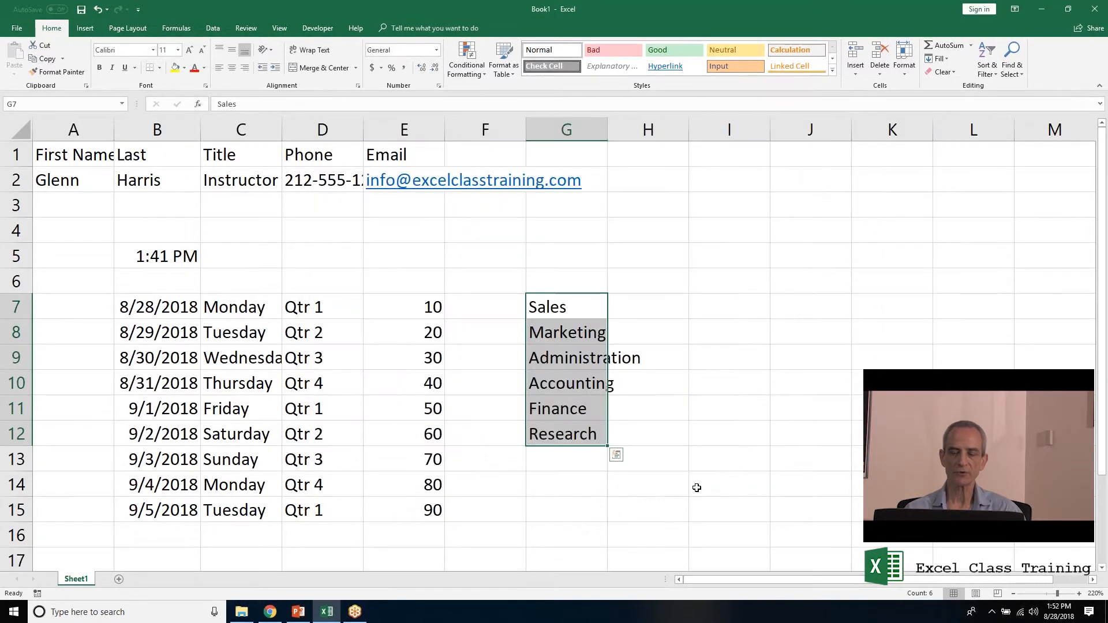
Clear G7:G12, enter sales in G8, and fill the custom department series down to G14.
drag(607, 446, 562, 300)
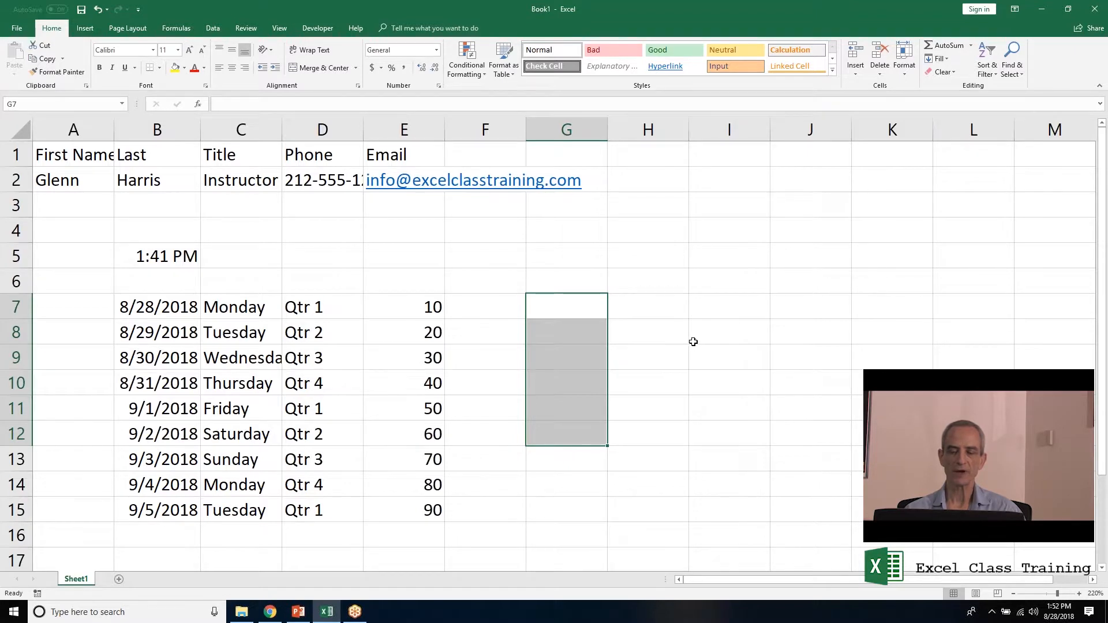
key(Down)
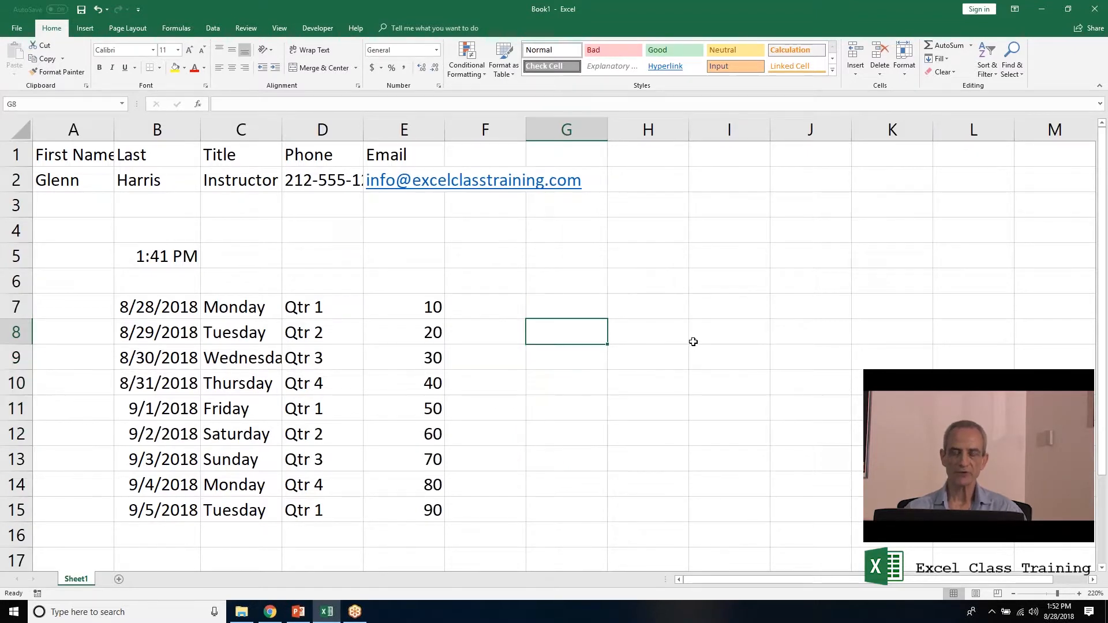
text(sales)
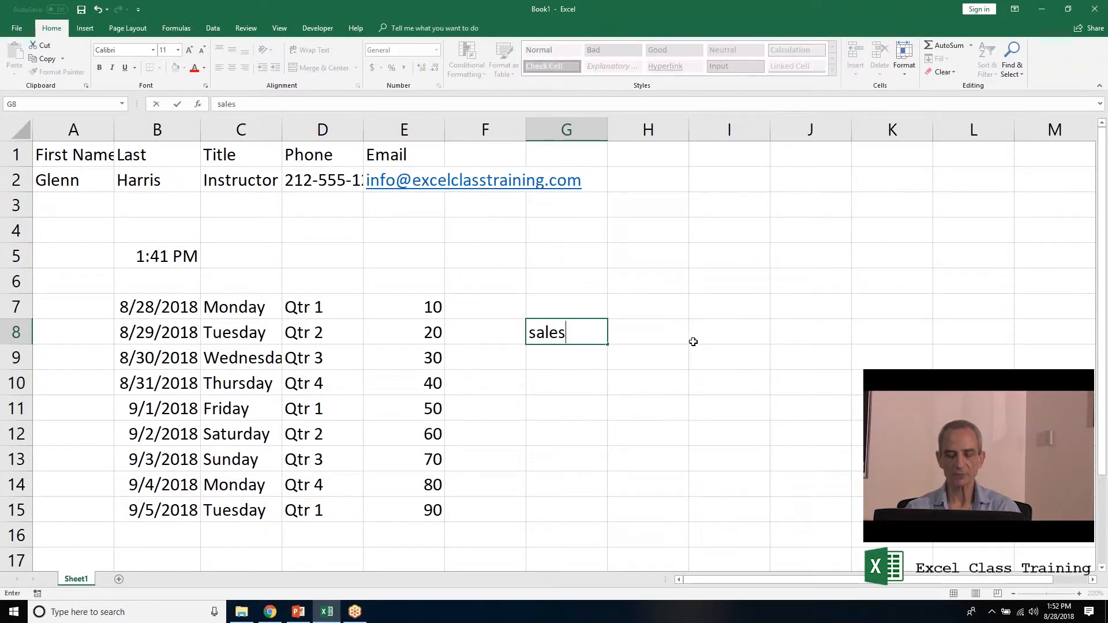
key(Return)
key(Up)
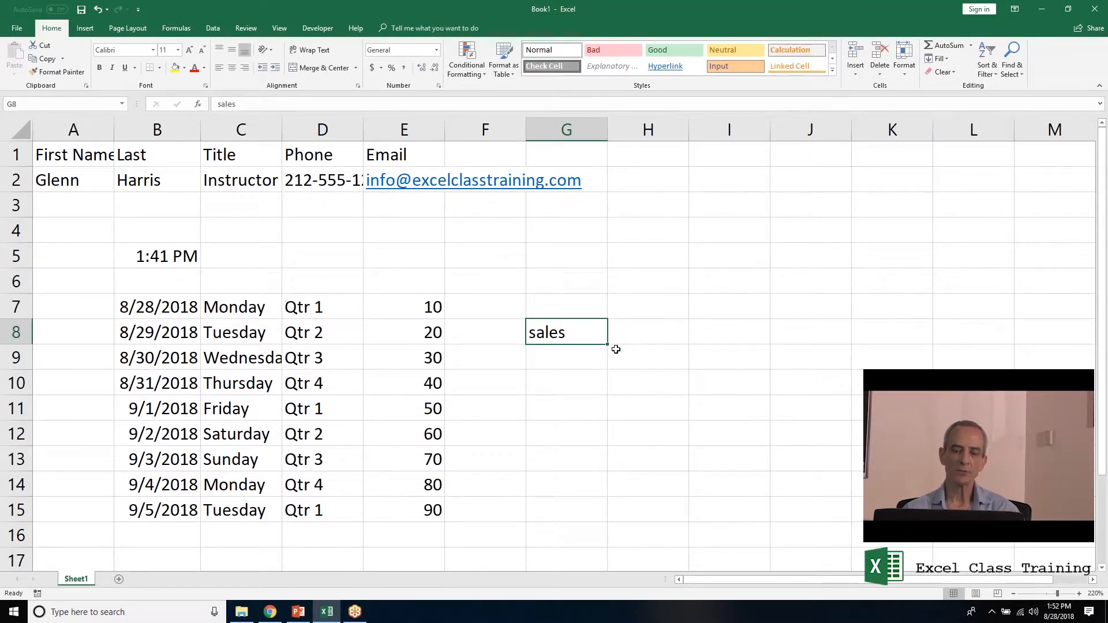
drag(609, 344, 610, 489)
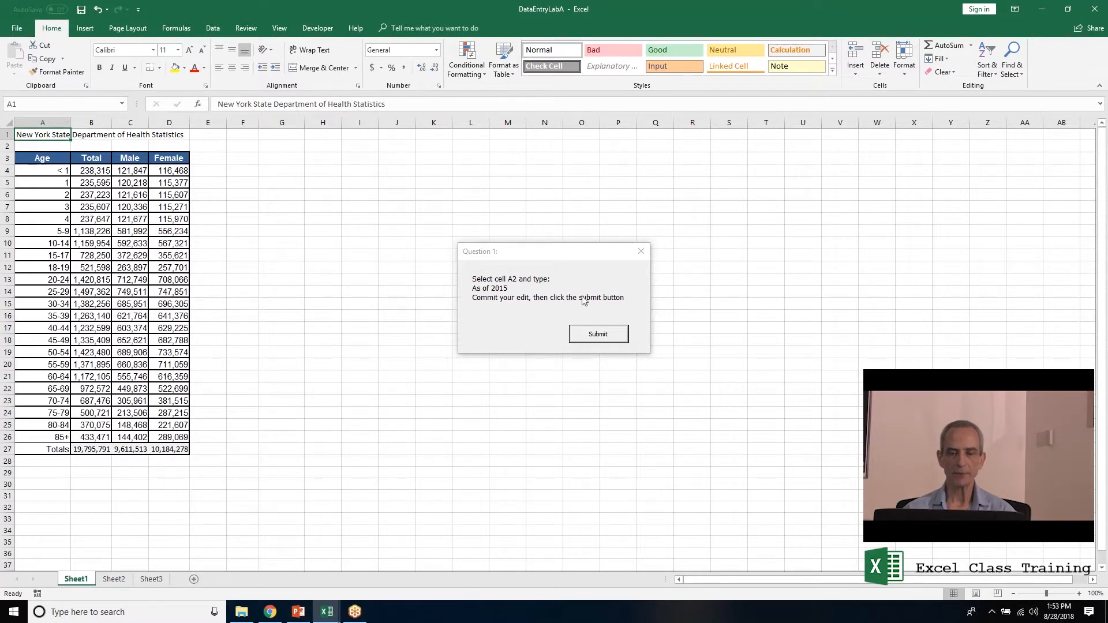
Move the Question 1 prompt clear of the population table.
drag(549, 251, 419, 215)
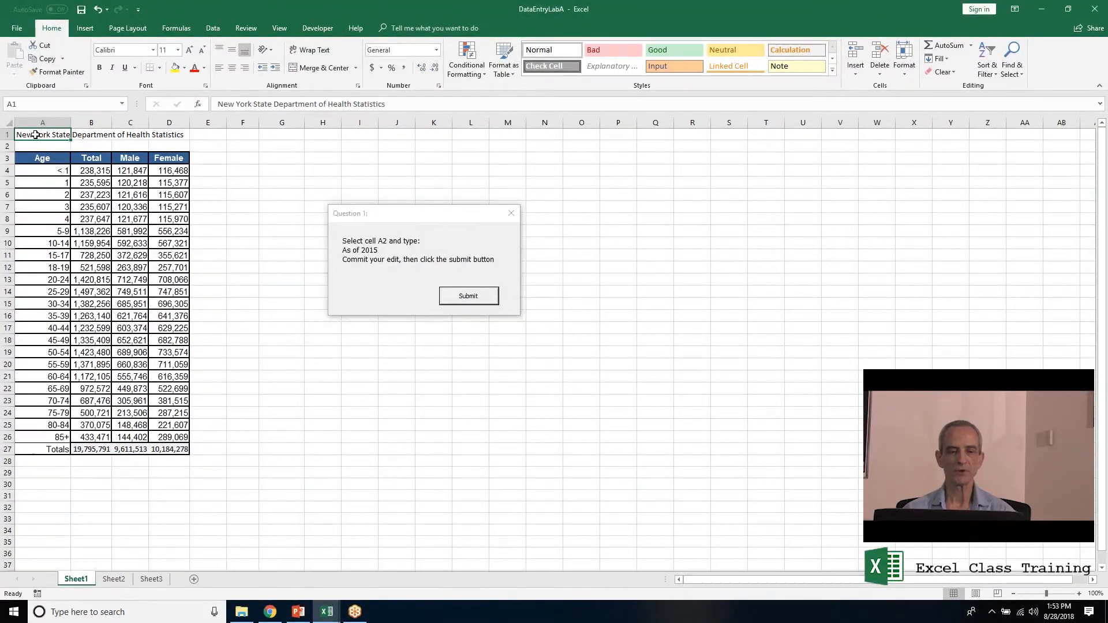
scroll(29, 134, up, 4)
drag(380, 217, 462, 230)
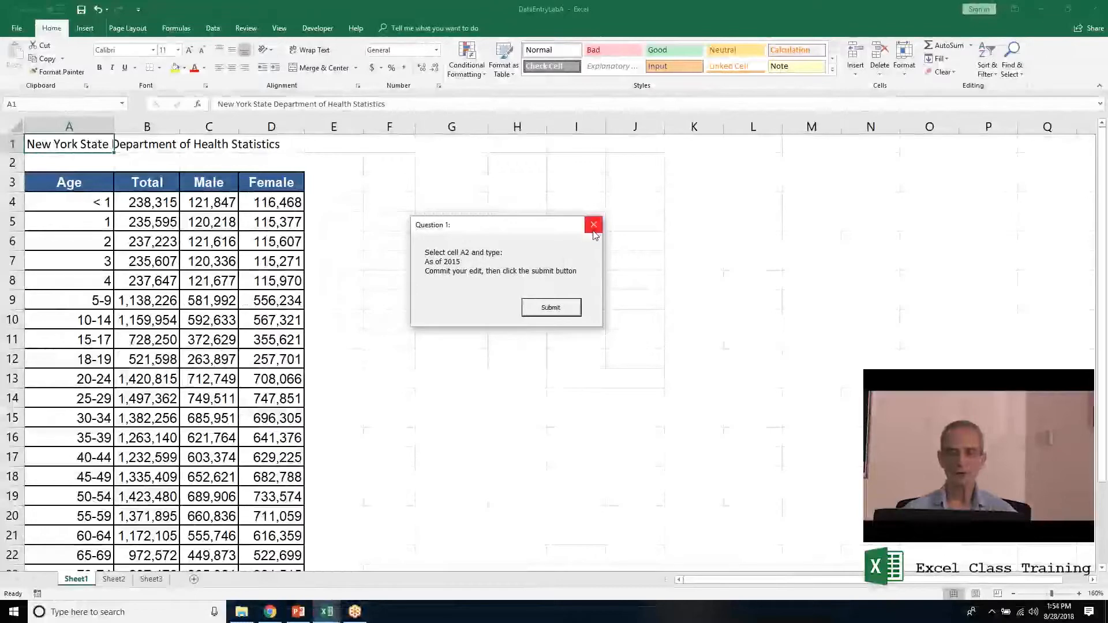
drag(444, 229, 500, 198)
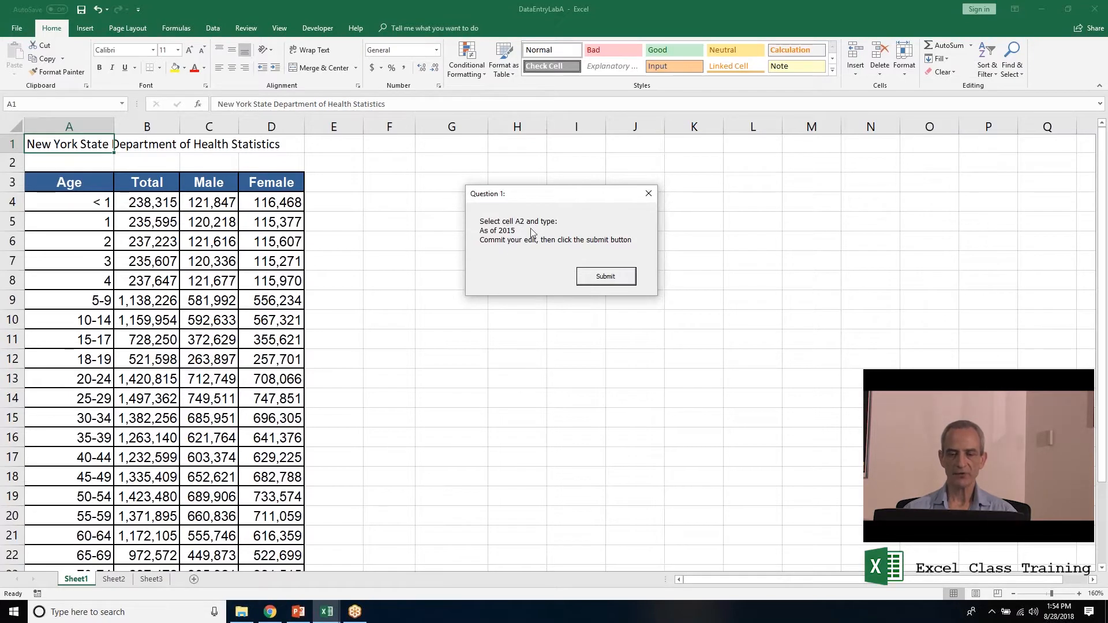
Enter As of 2015 in A2 and submit the Question 1 answer.
click(80, 163)
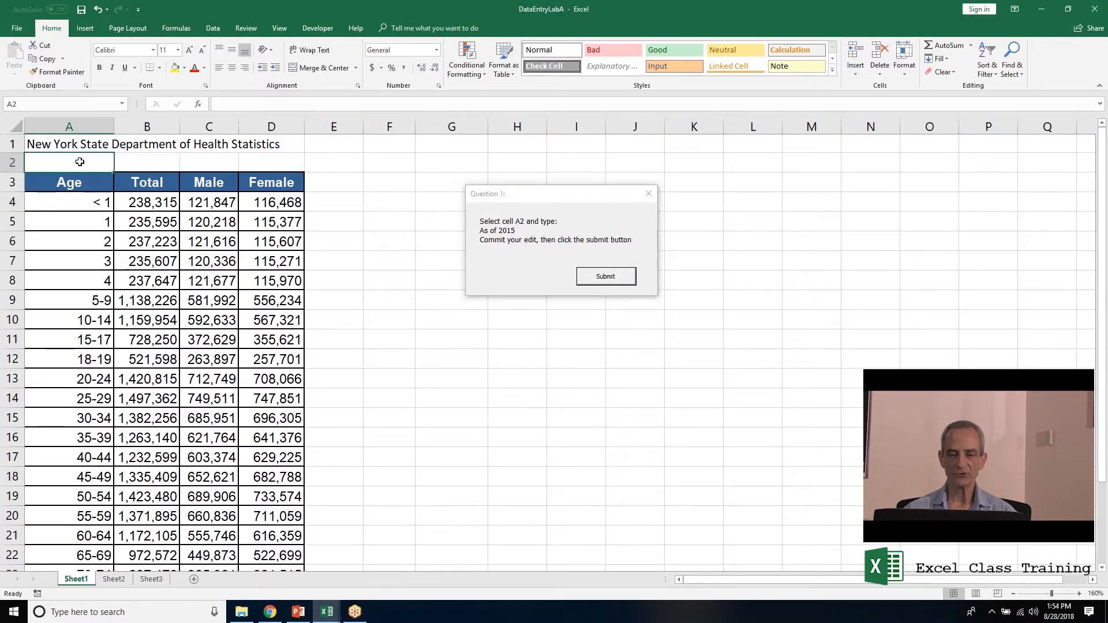
text(As of 2015)
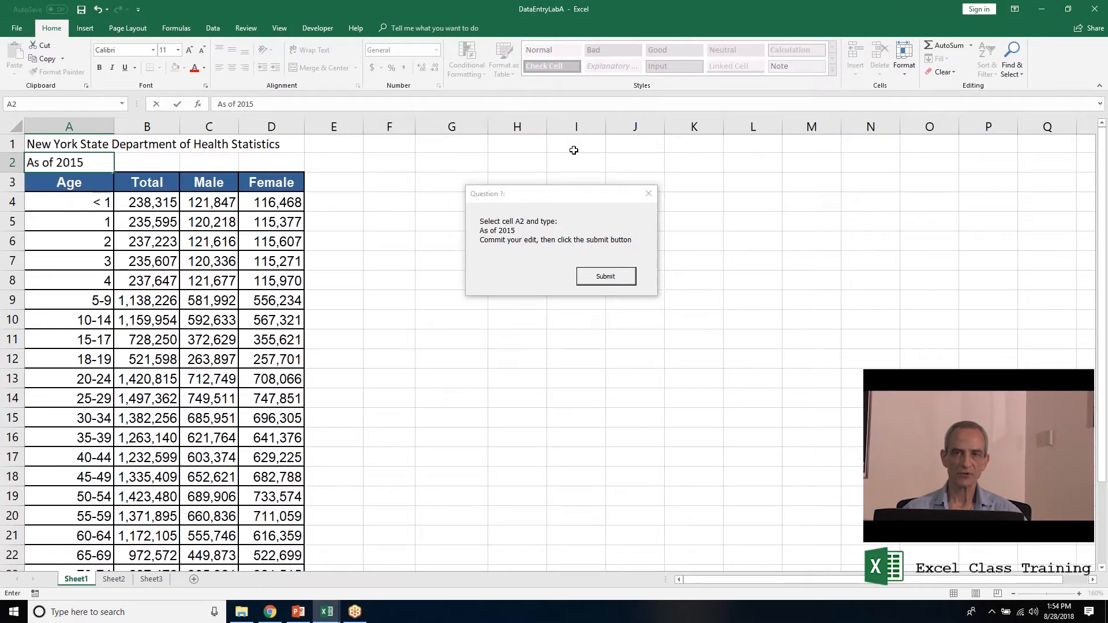
key(Return)
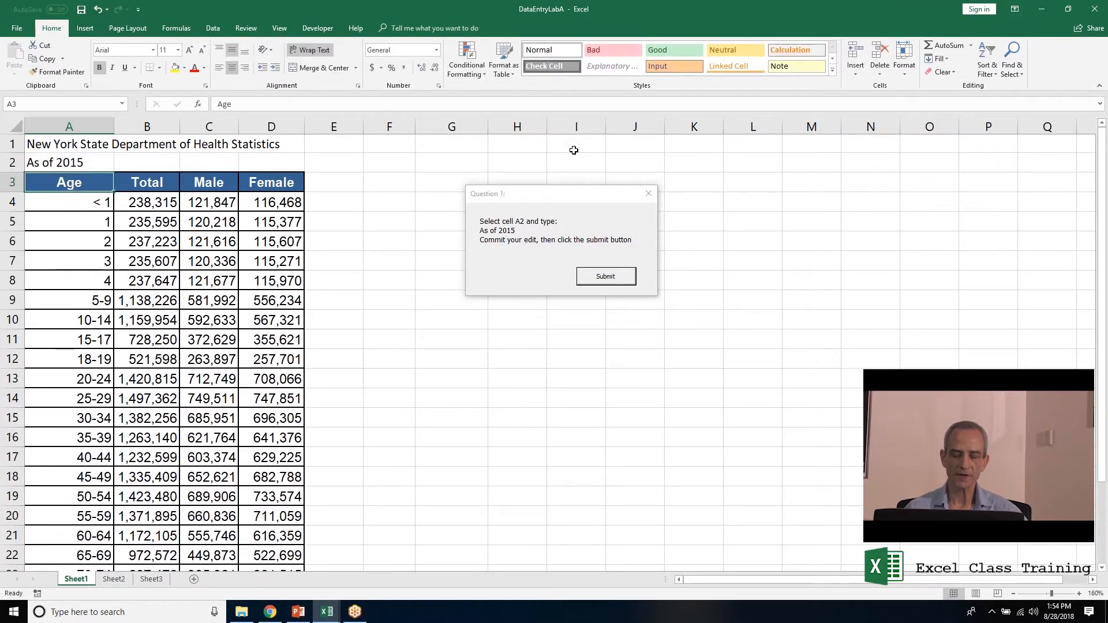
click(630, 276)
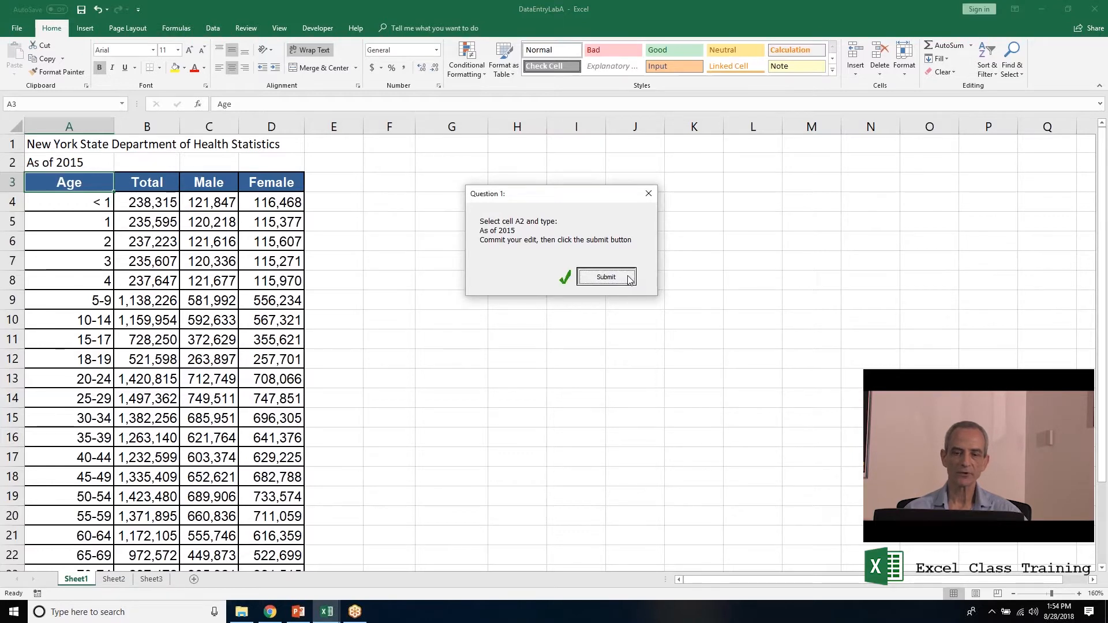
drag(571, 254, 551, 204)
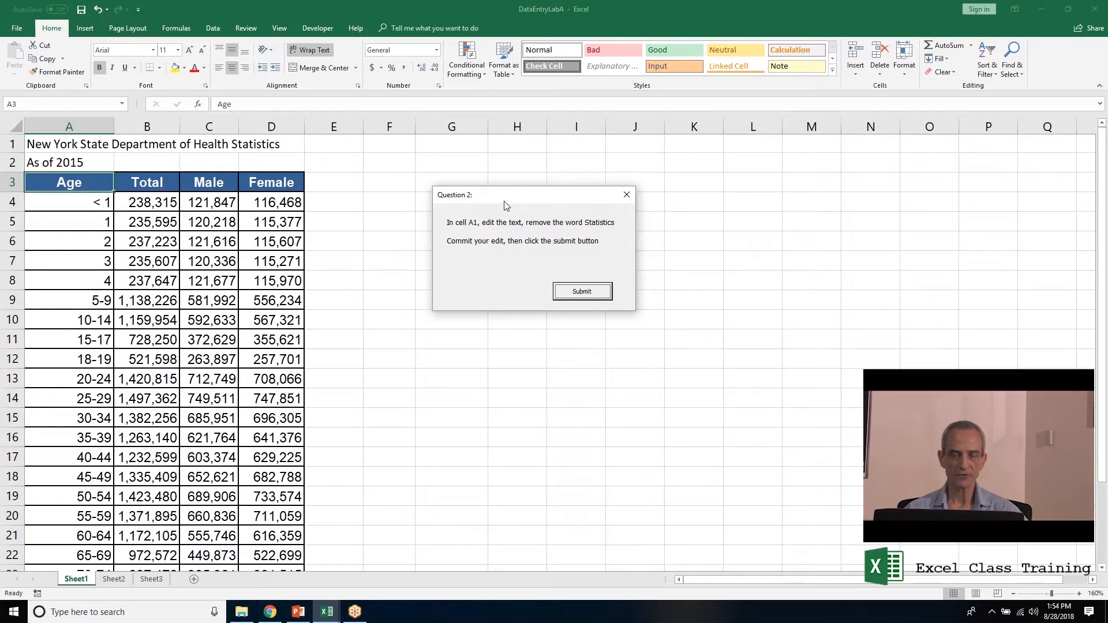
Delete the word Statistics from the A1 title and submit Question 2.
click(98, 140)
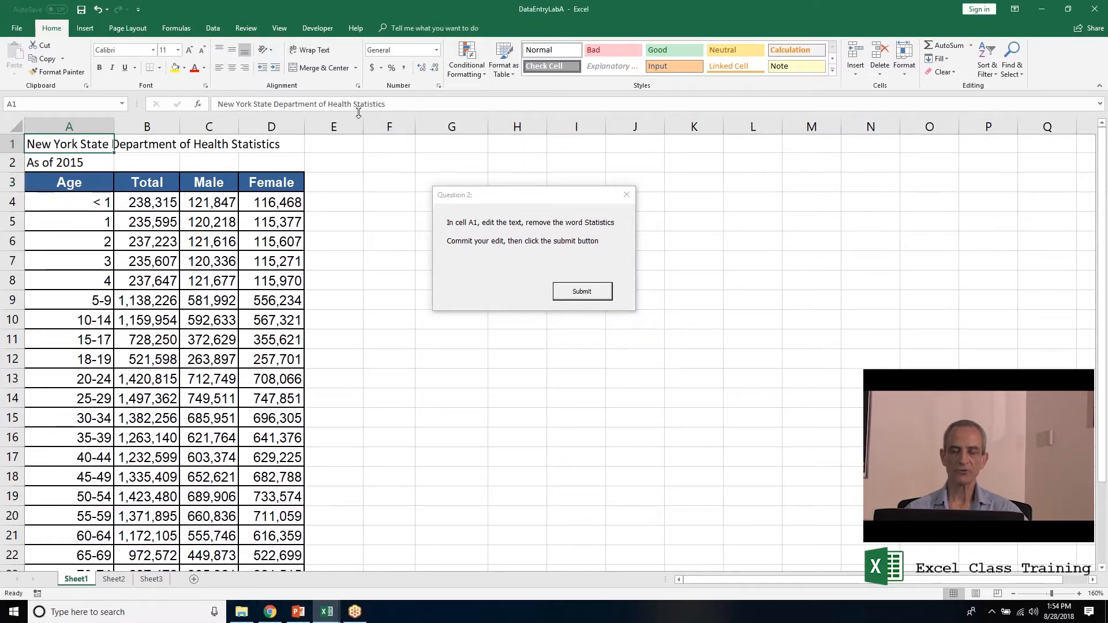
drag(353, 104, 428, 105)
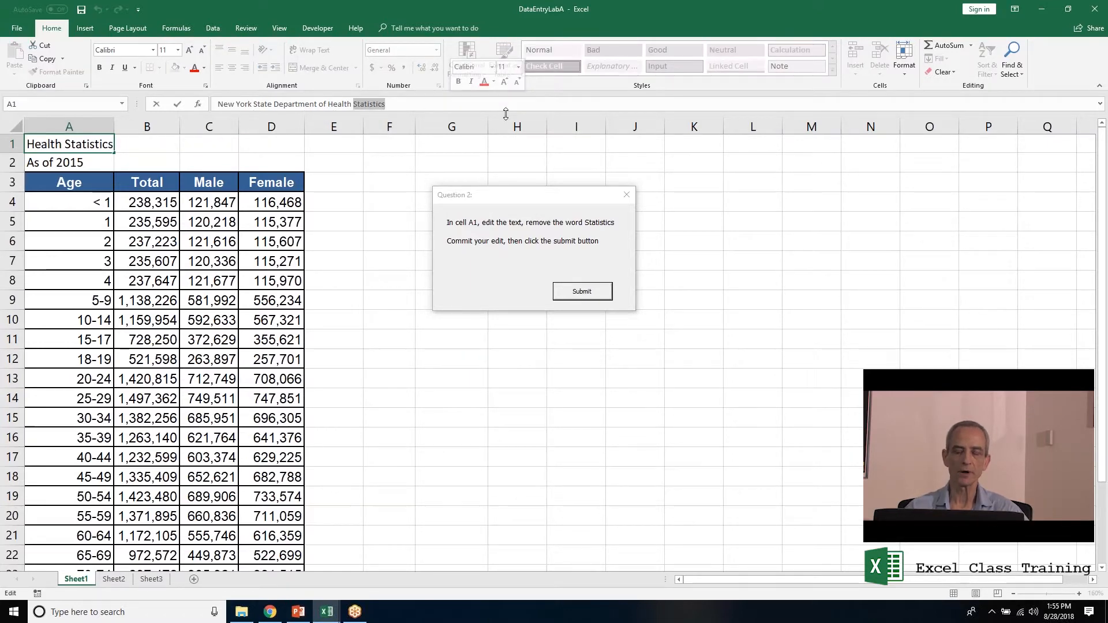
key(BackSpace)
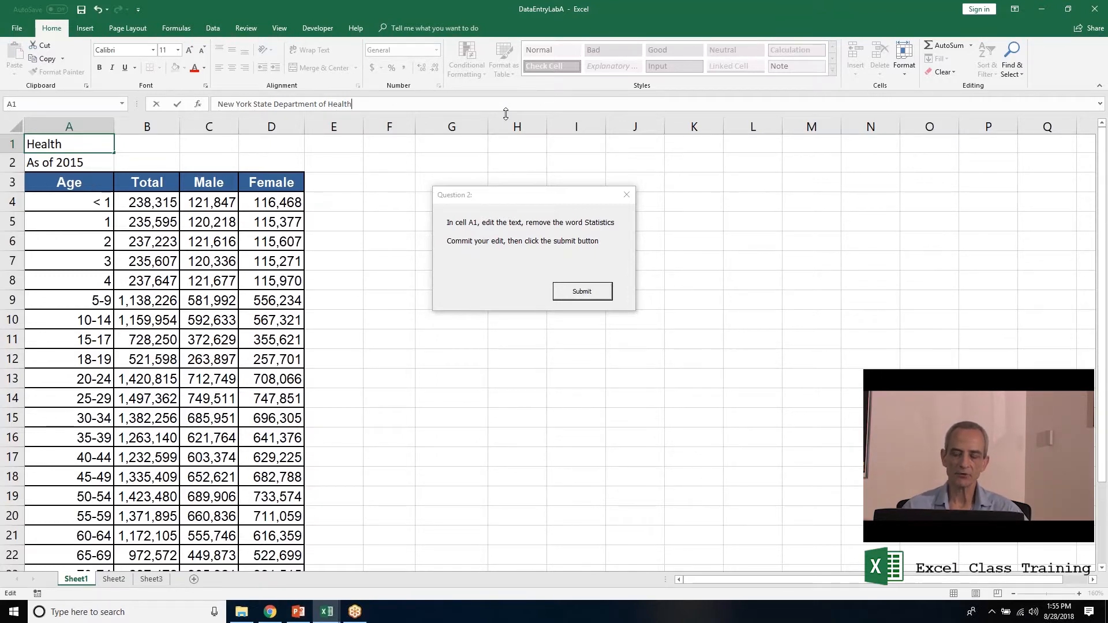
key(Return)
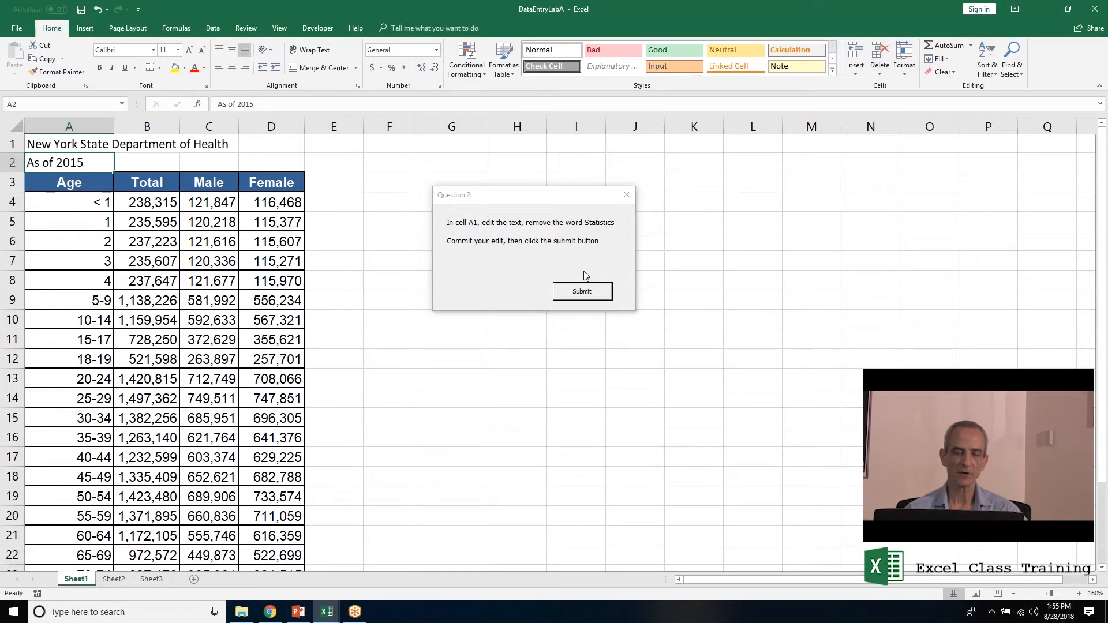
click(582, 295)
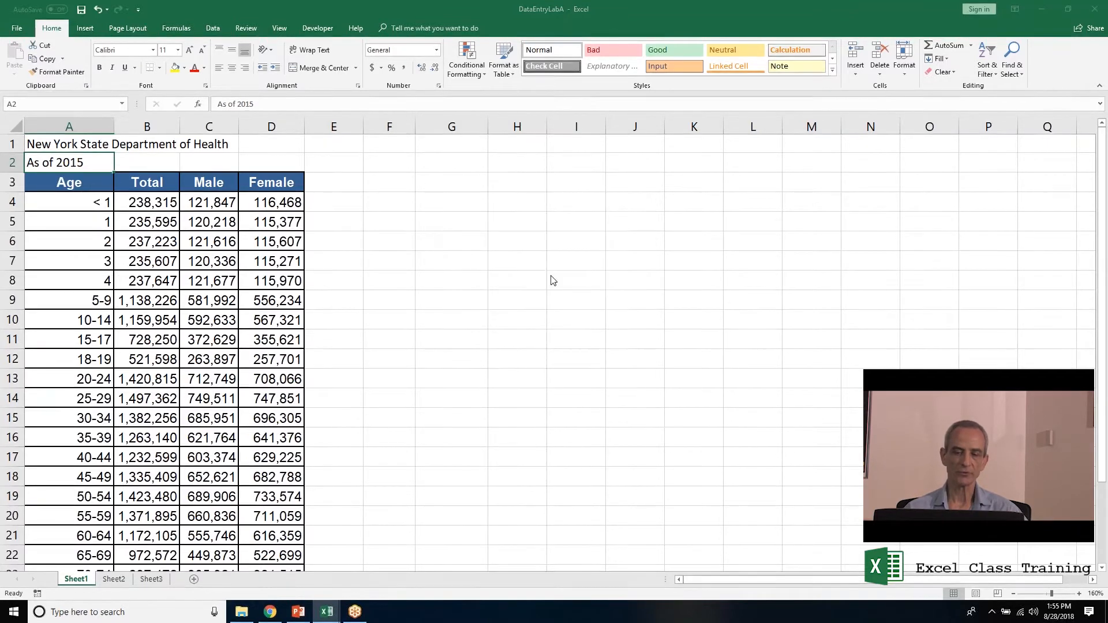
Cut the As of 8/28/2018 note from D2, paste it into A28, and submit Question 3.
click(272, 163)
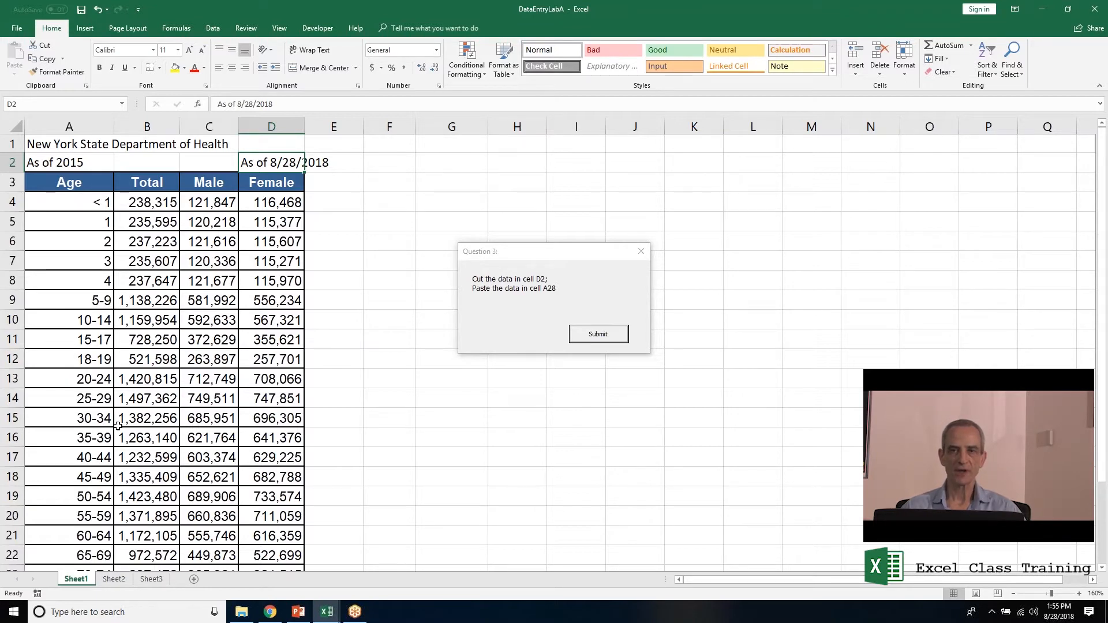
right_click(268, 165)
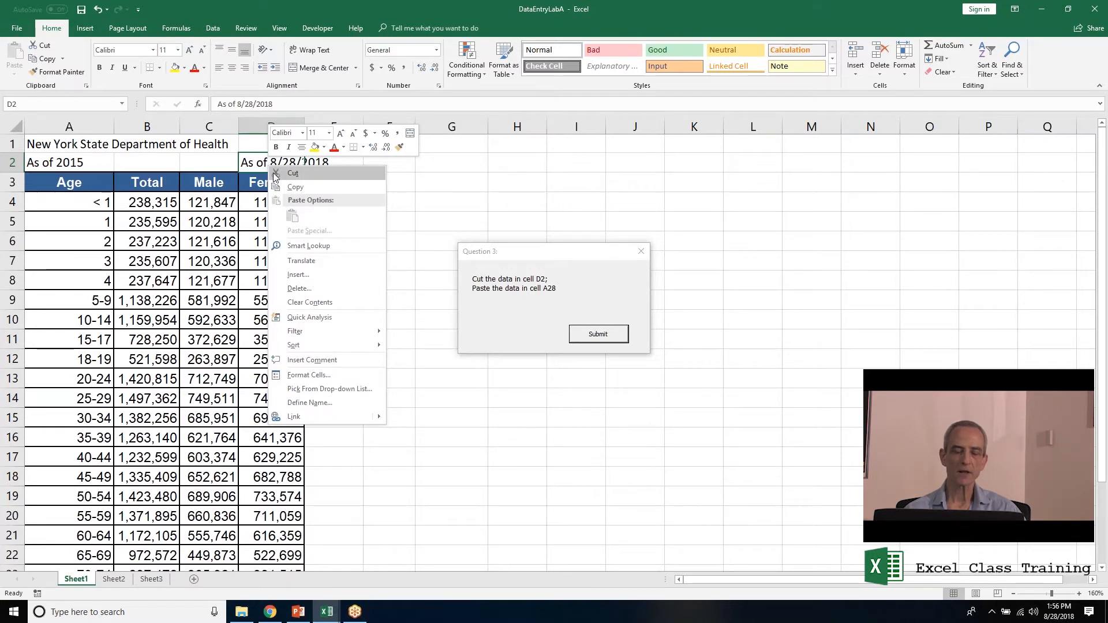
click(292, 173)
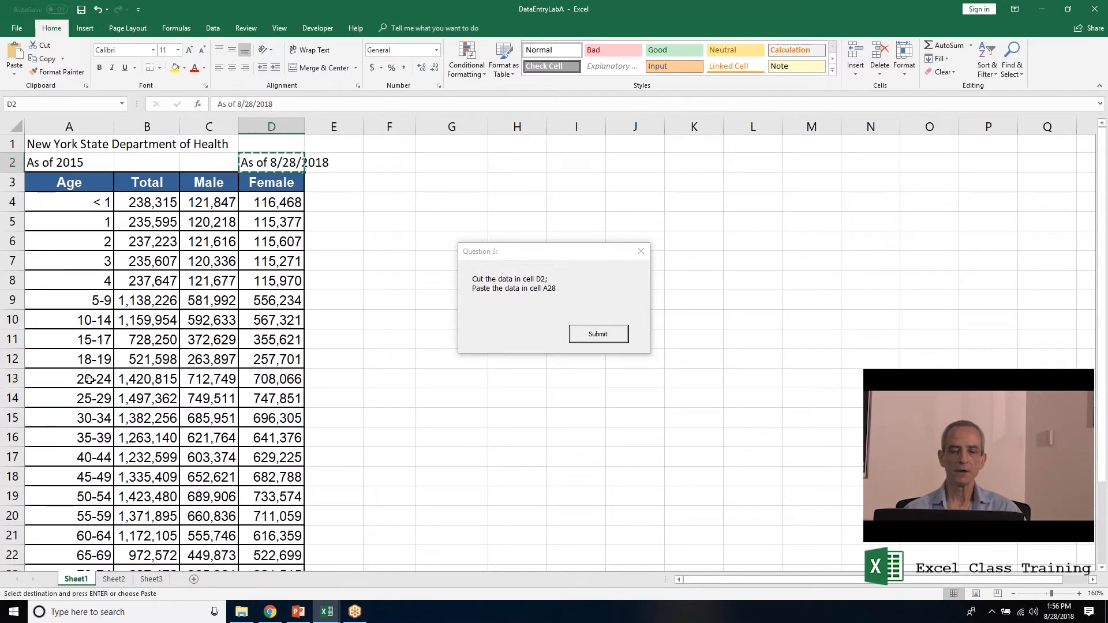
scroll(90, 381, down, 2)
scroll(59, 499, down, 2)
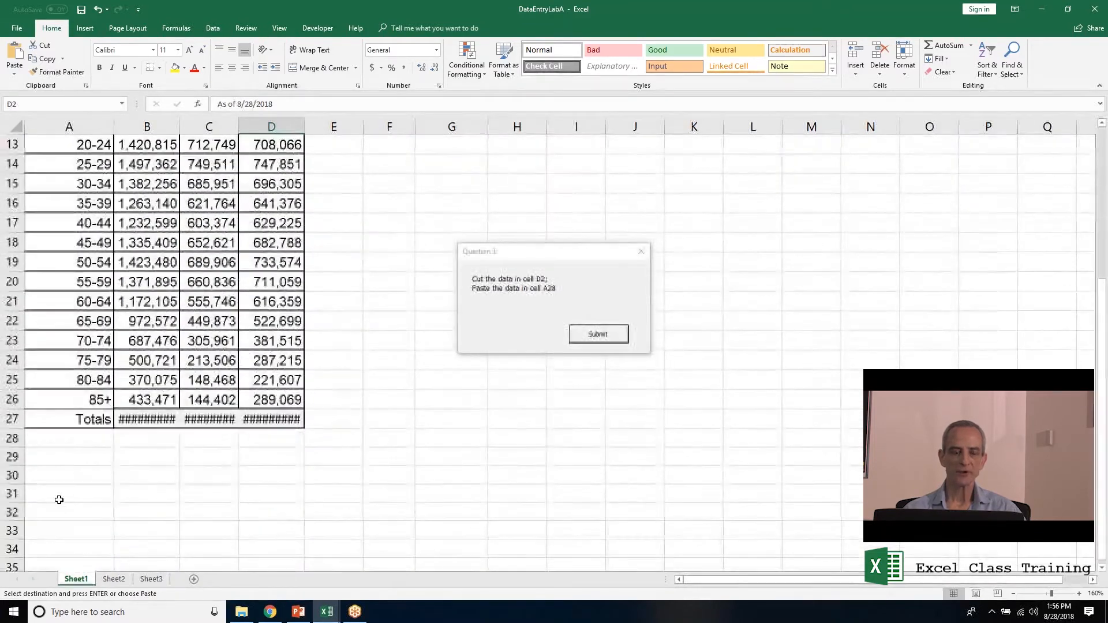
right_click(65, 441)
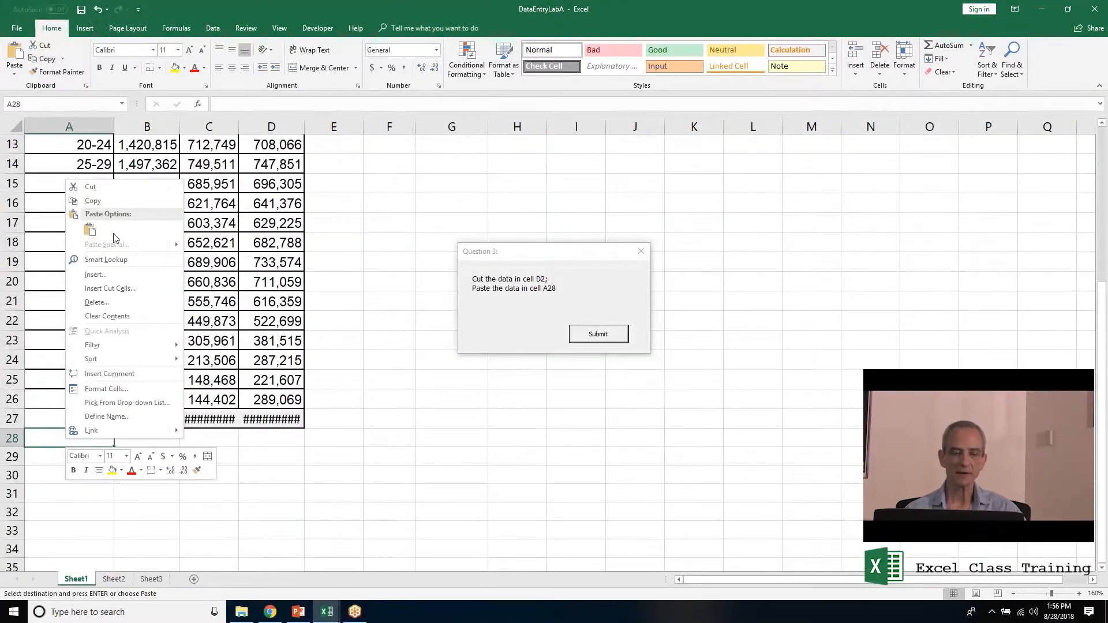
click(88, 230)
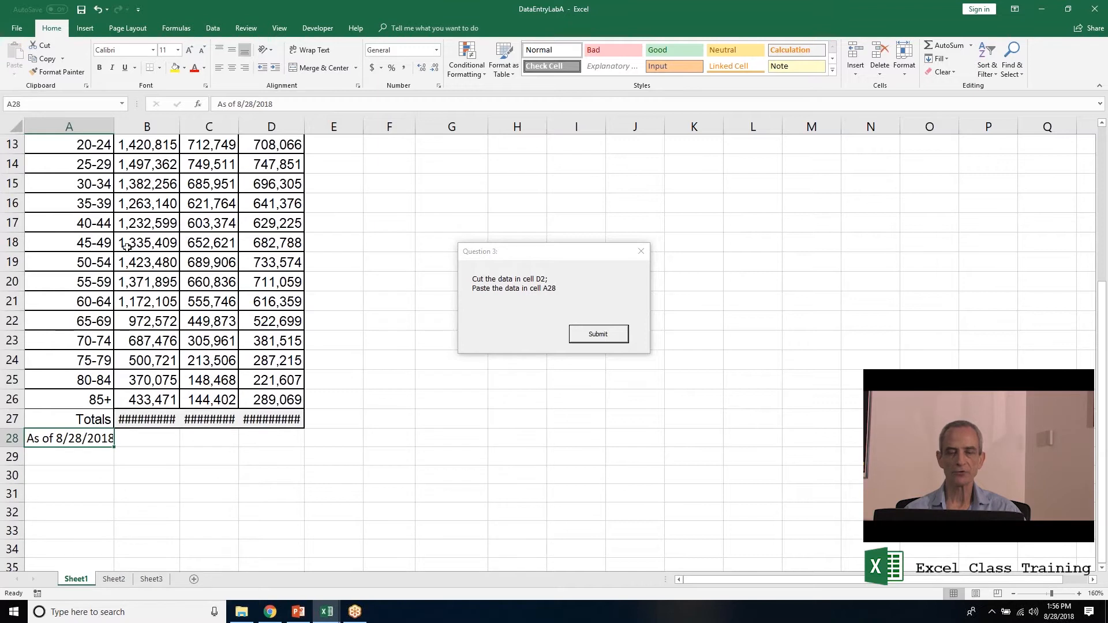
click(590, 341)
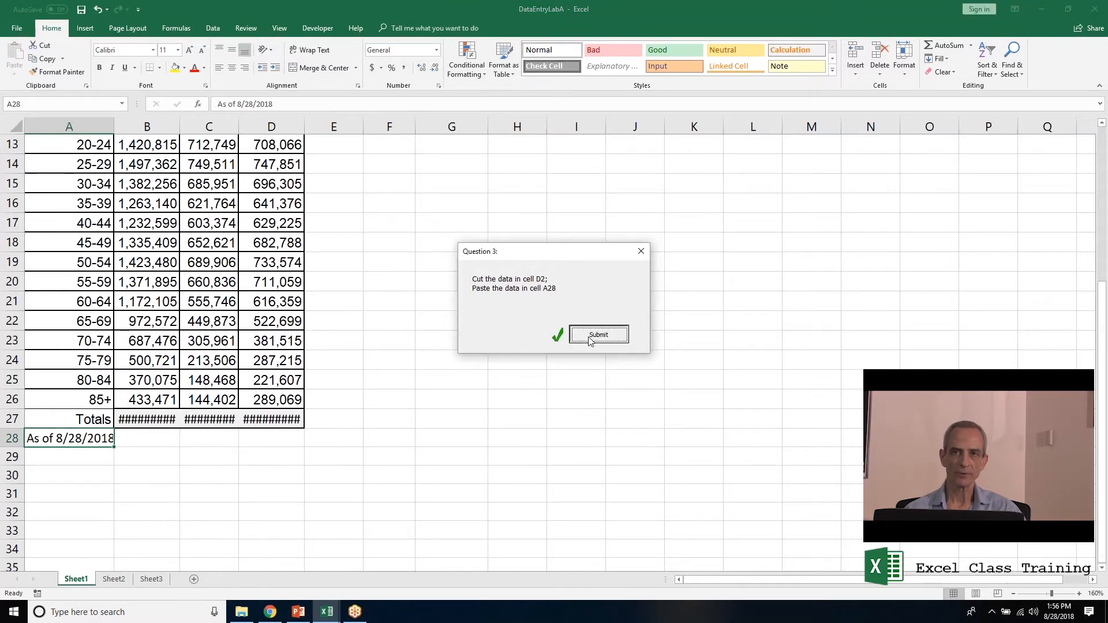
scroll(427, 313, up, 4)
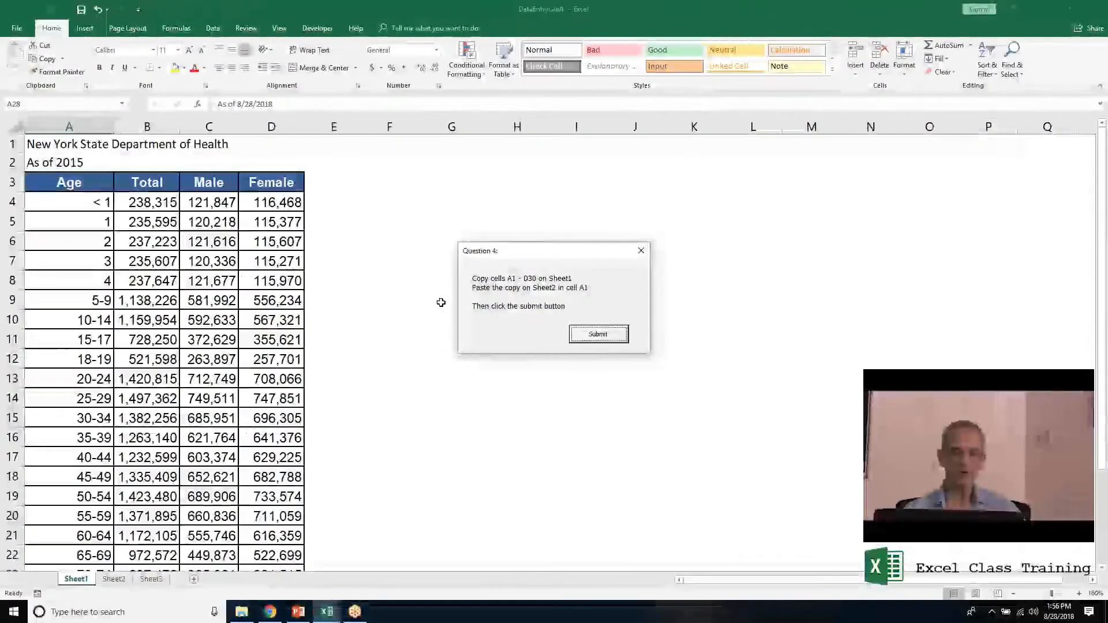
Copy Sheet1's population table, paste it at A1 on Sheet2, and submit Question 4.
click(68, 144)
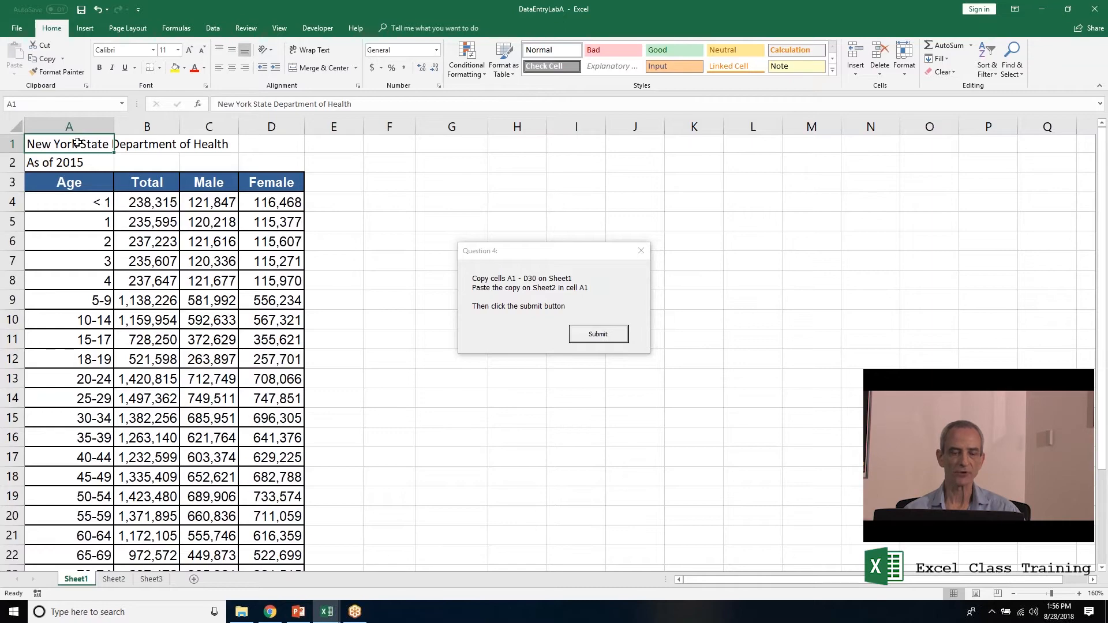
drag(77, 144, 301, 553)
right_click(186, 346)
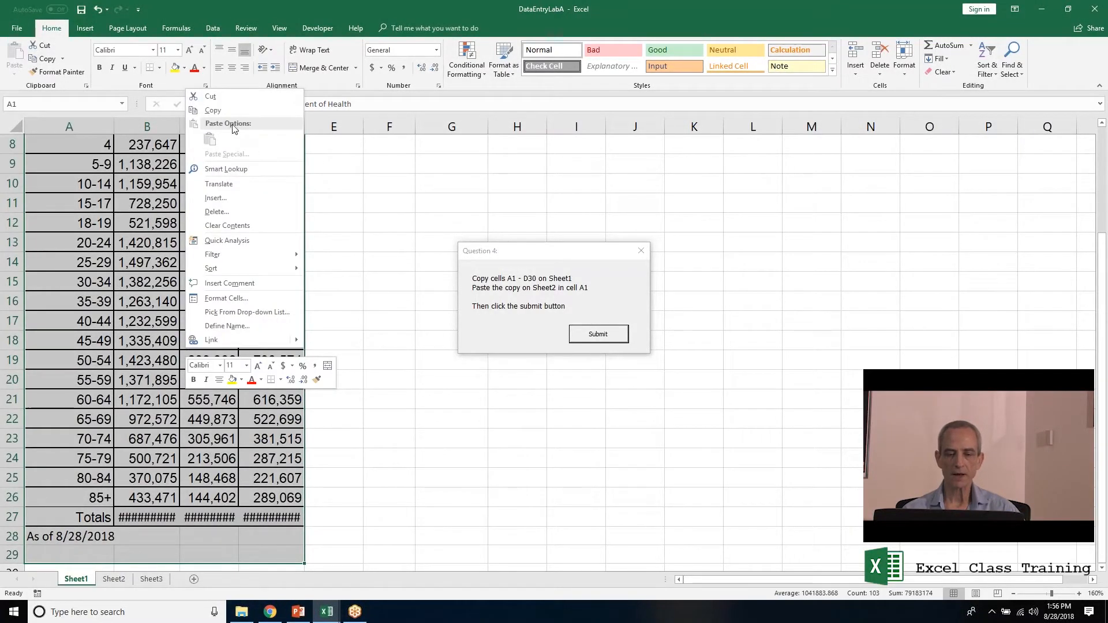
click(223, 111)
scroll(222, 115, up, 3)
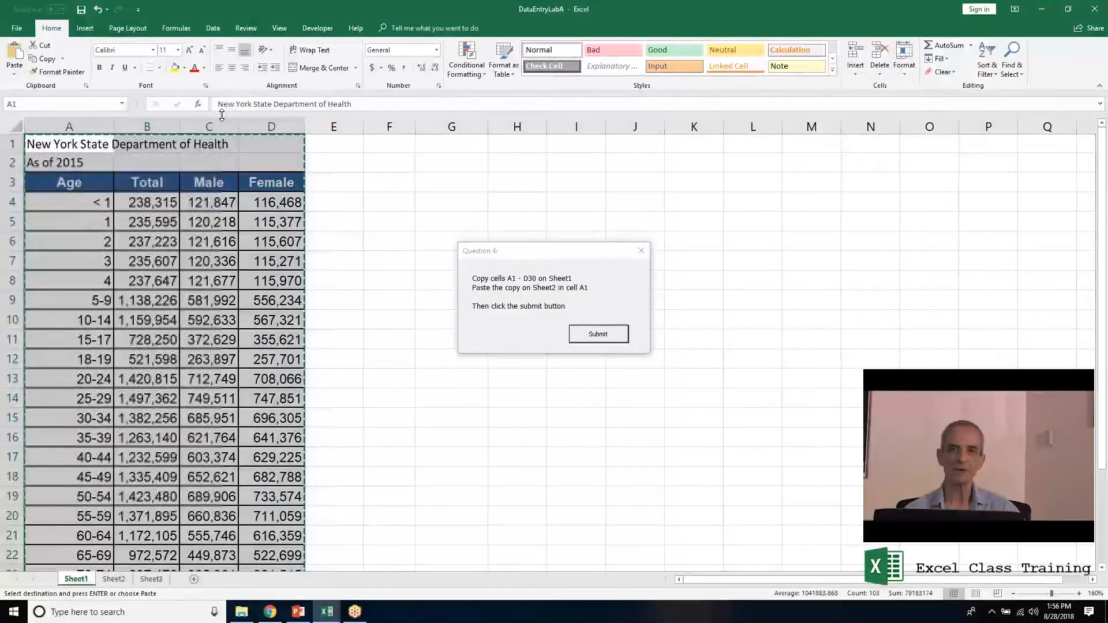
click(113, 579)
key(Return)
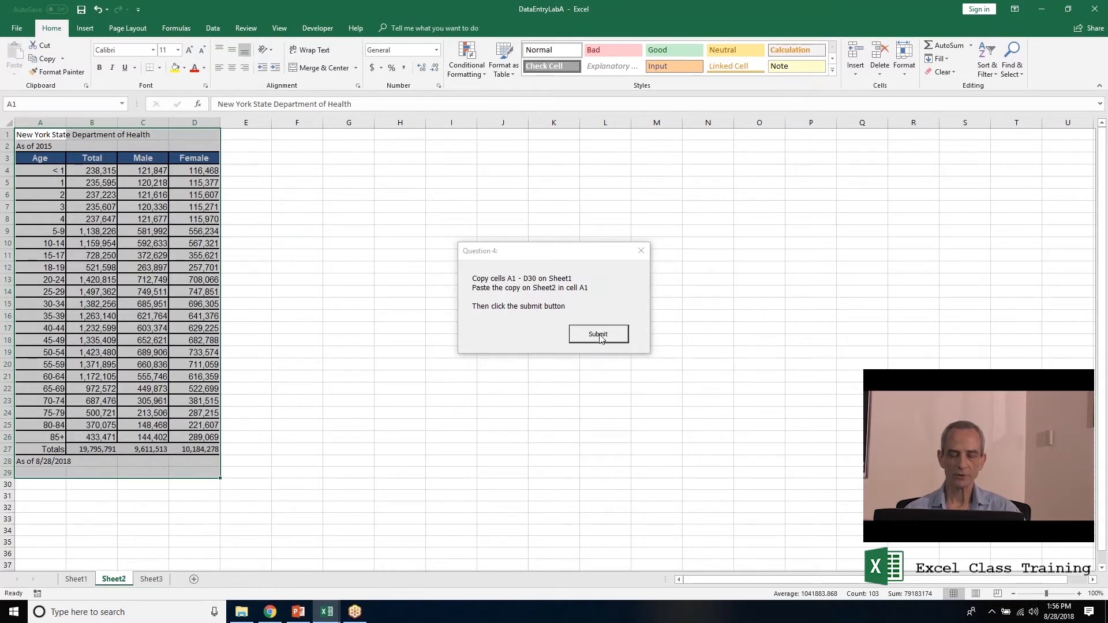
click(599, 335)
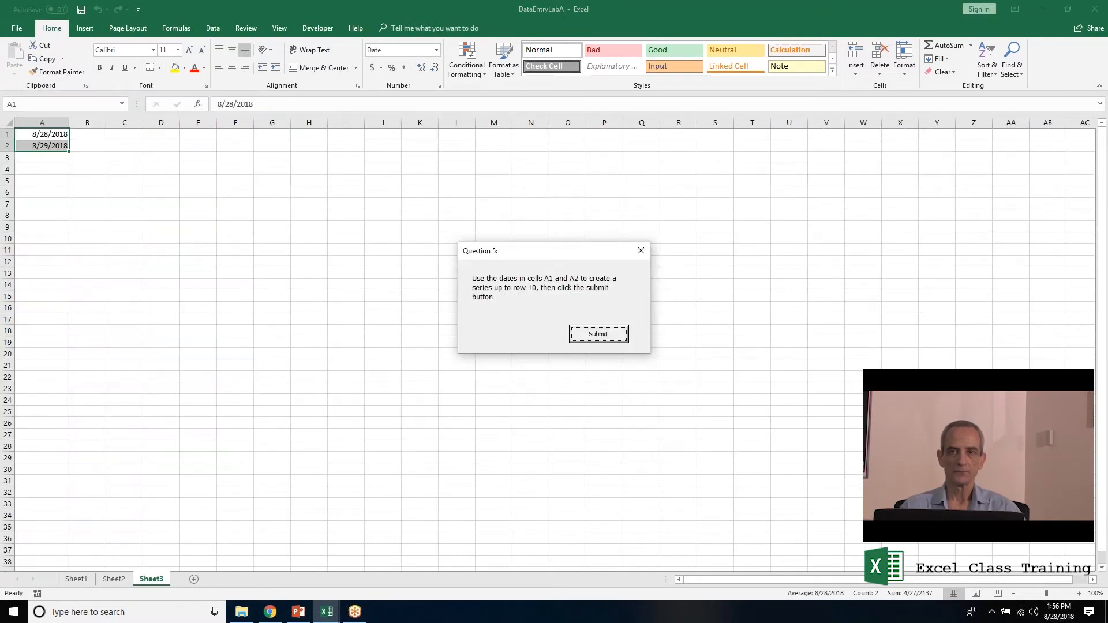
Extend the A1:A2 dates into a daily series down to 9/7/2018 in row 11.
click(64, 135)
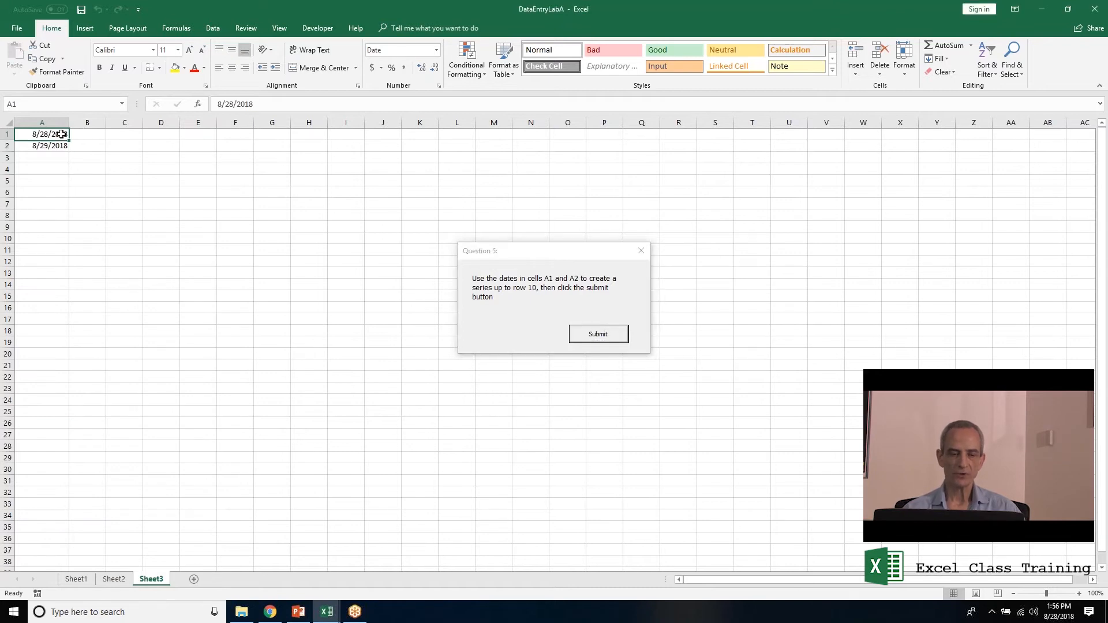
ctrl+scroll(79, 172, up, 9)
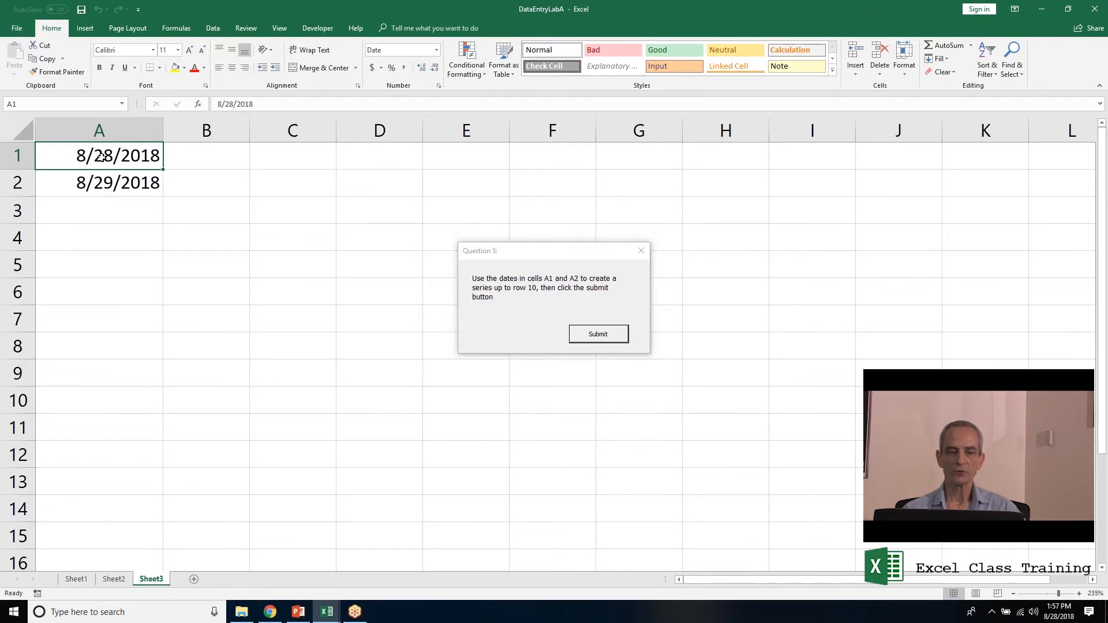
drag(107, 155, 101, 179)
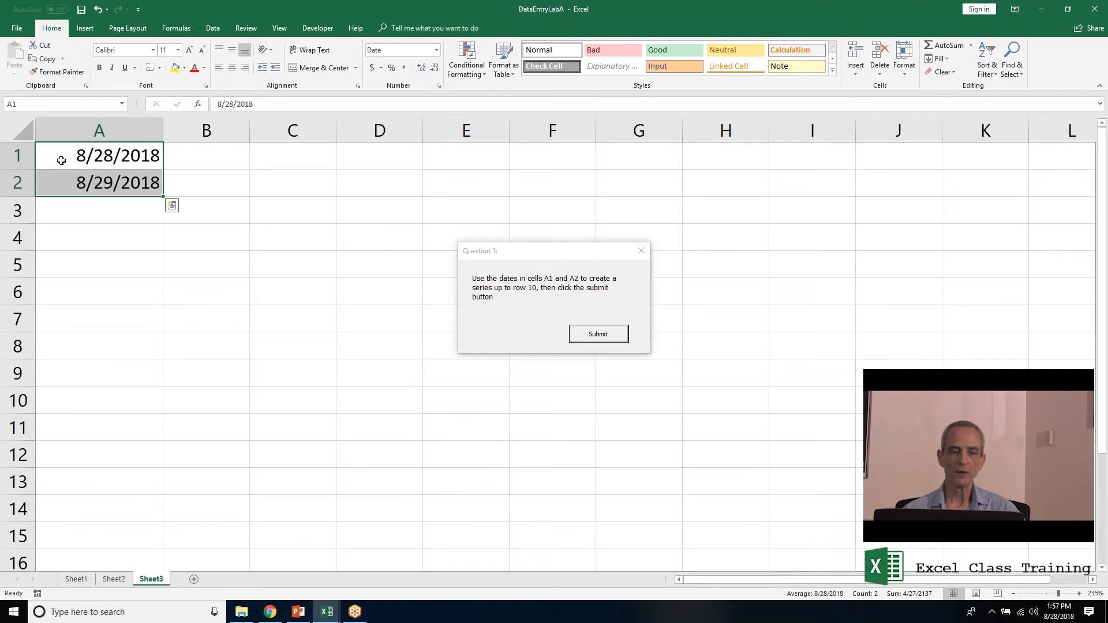
click(62, 161)
drag(62, 160, 67, 179)
drag(164, 199, 180, 437)
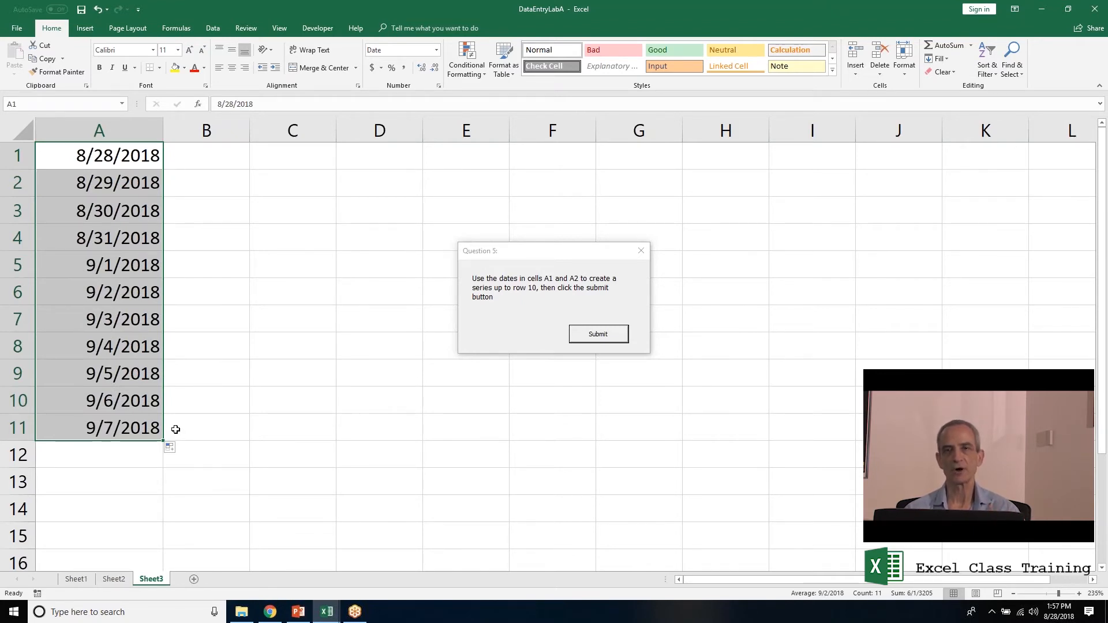
Submit the Question 5 answer, dismiss the Well Done message, and return to the Lesson 2 Downloads slideshow.
click(612, 341)
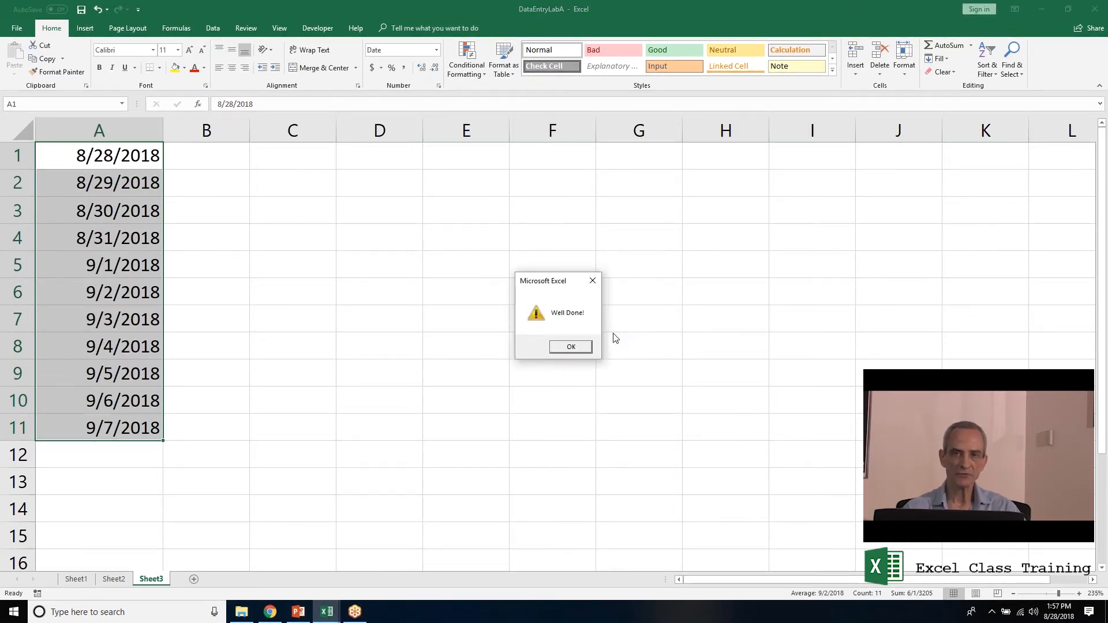
click(573, 346)
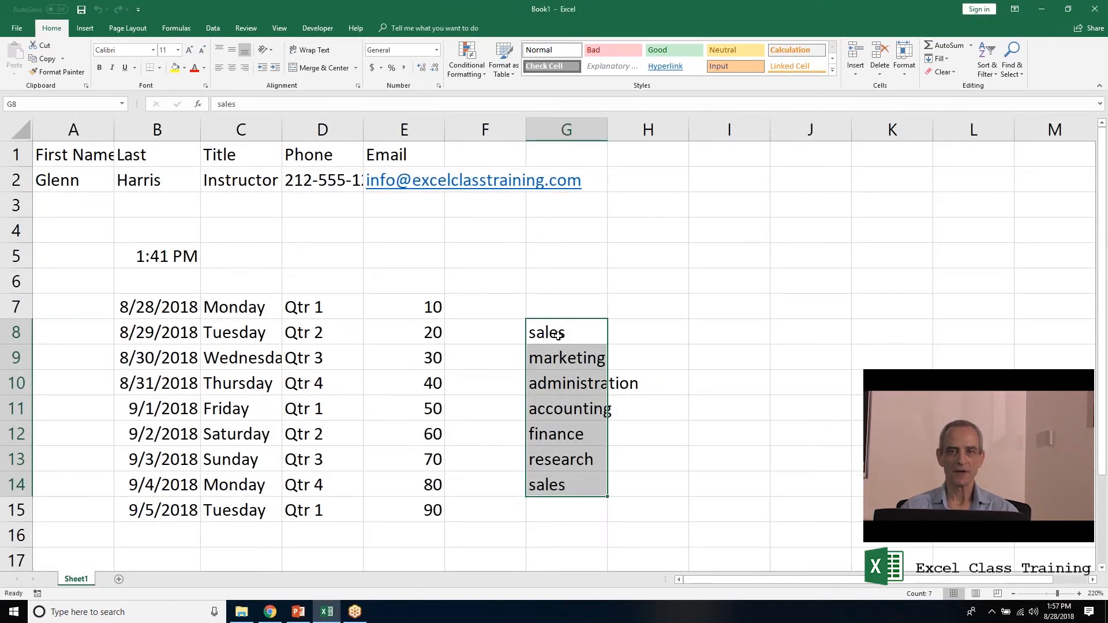
key(alt+Tab)
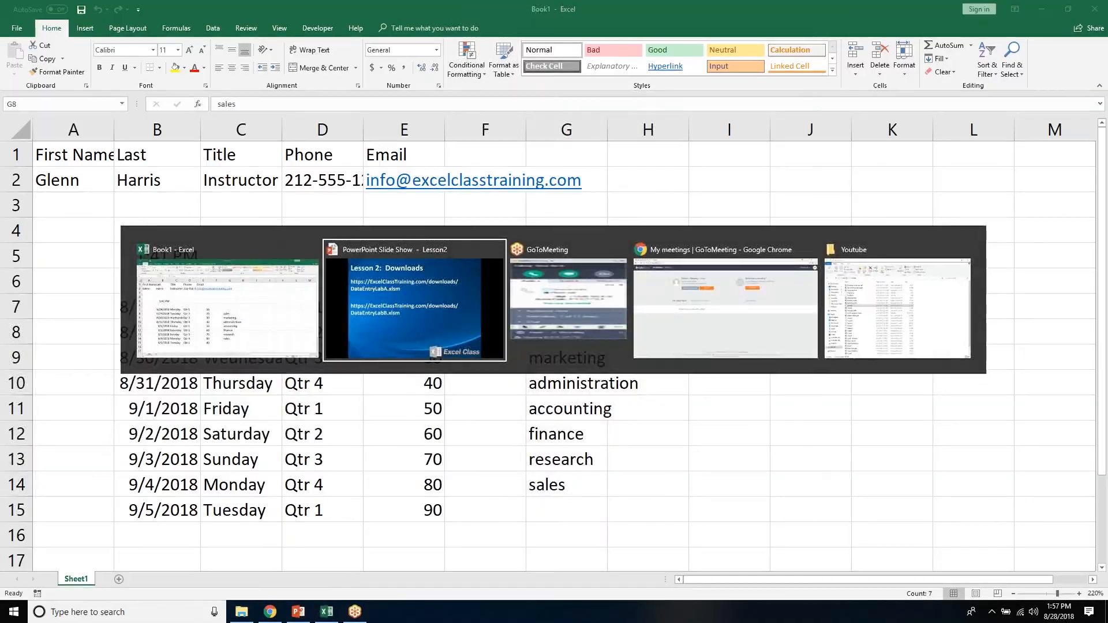